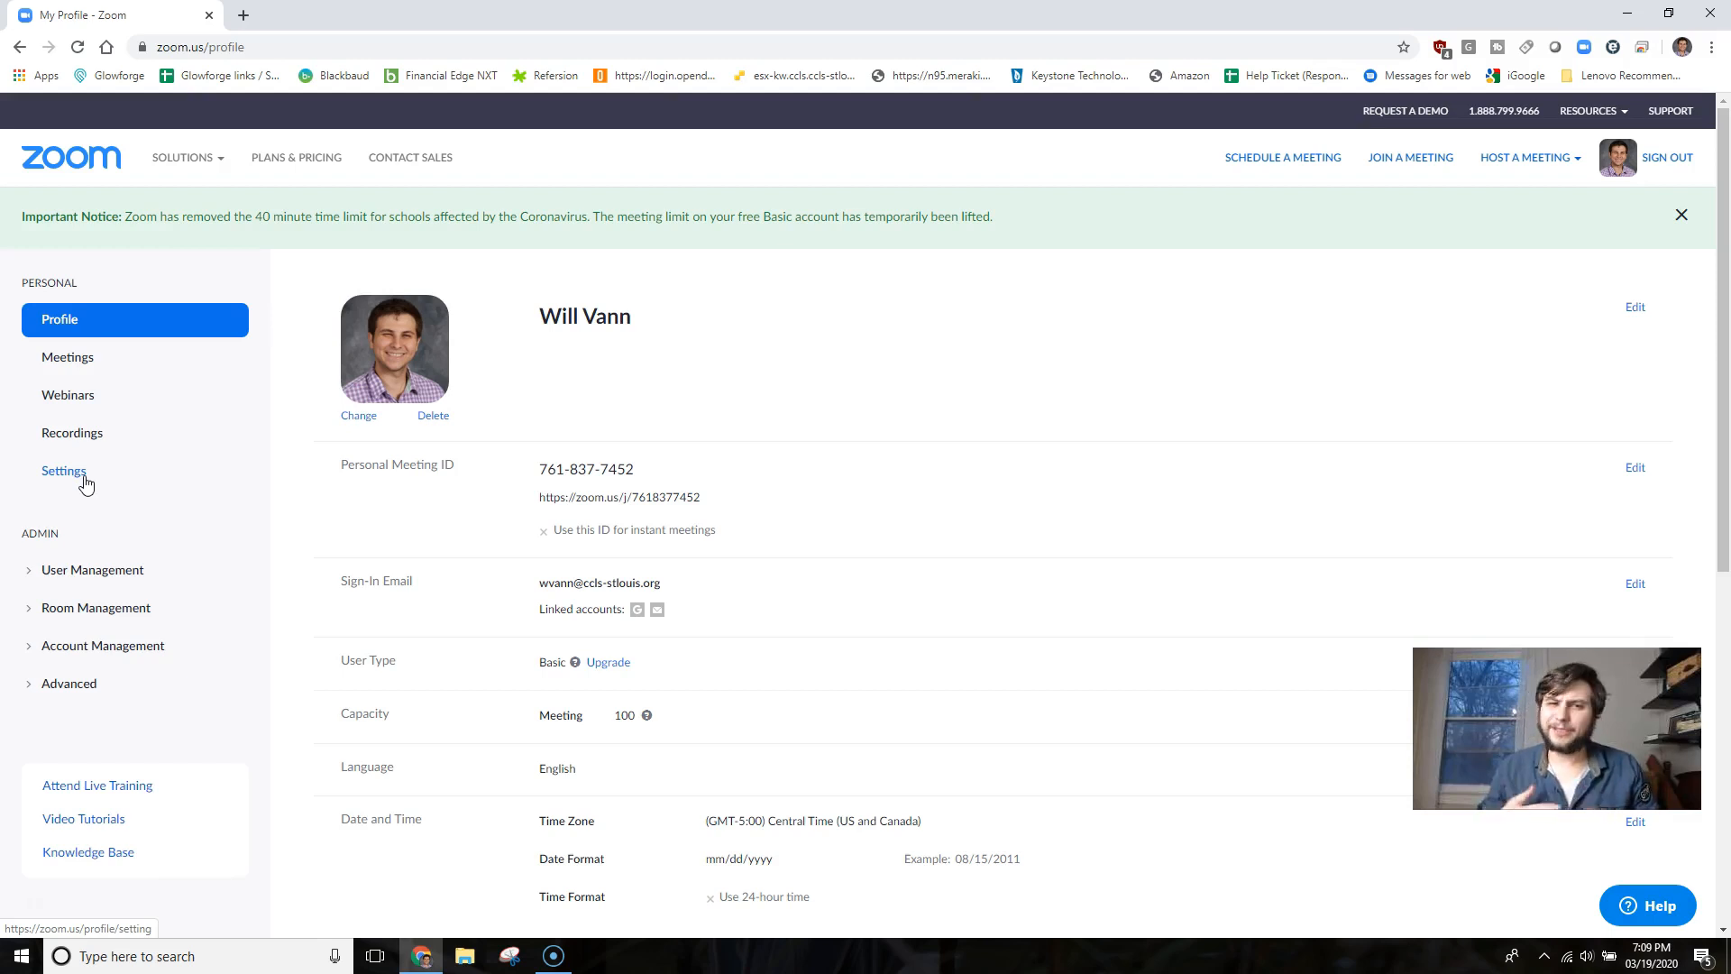
Open the account's meeting settings and turn on Mute participants upon entry in the Schedule Meeting section
{"action": "left_click", "coordinate": [85, 484]}
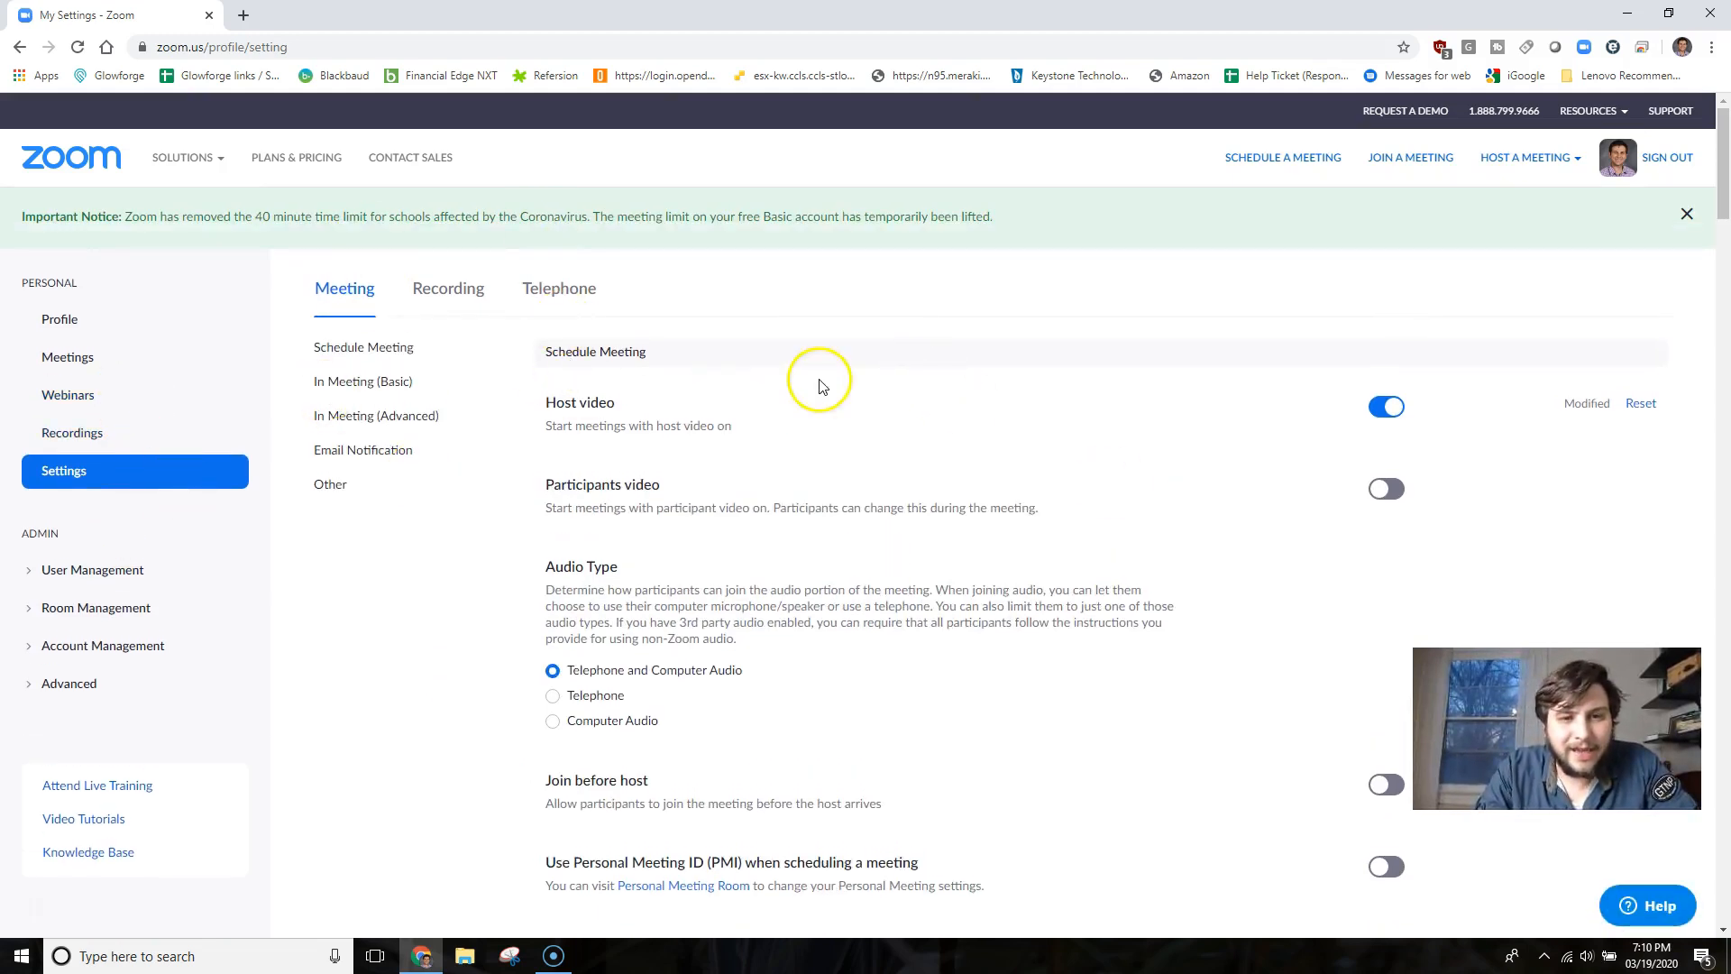
{"action": "scroll", "coordinate": [873, 456], "scroll_direction": "down", "scroll_amount": 1}
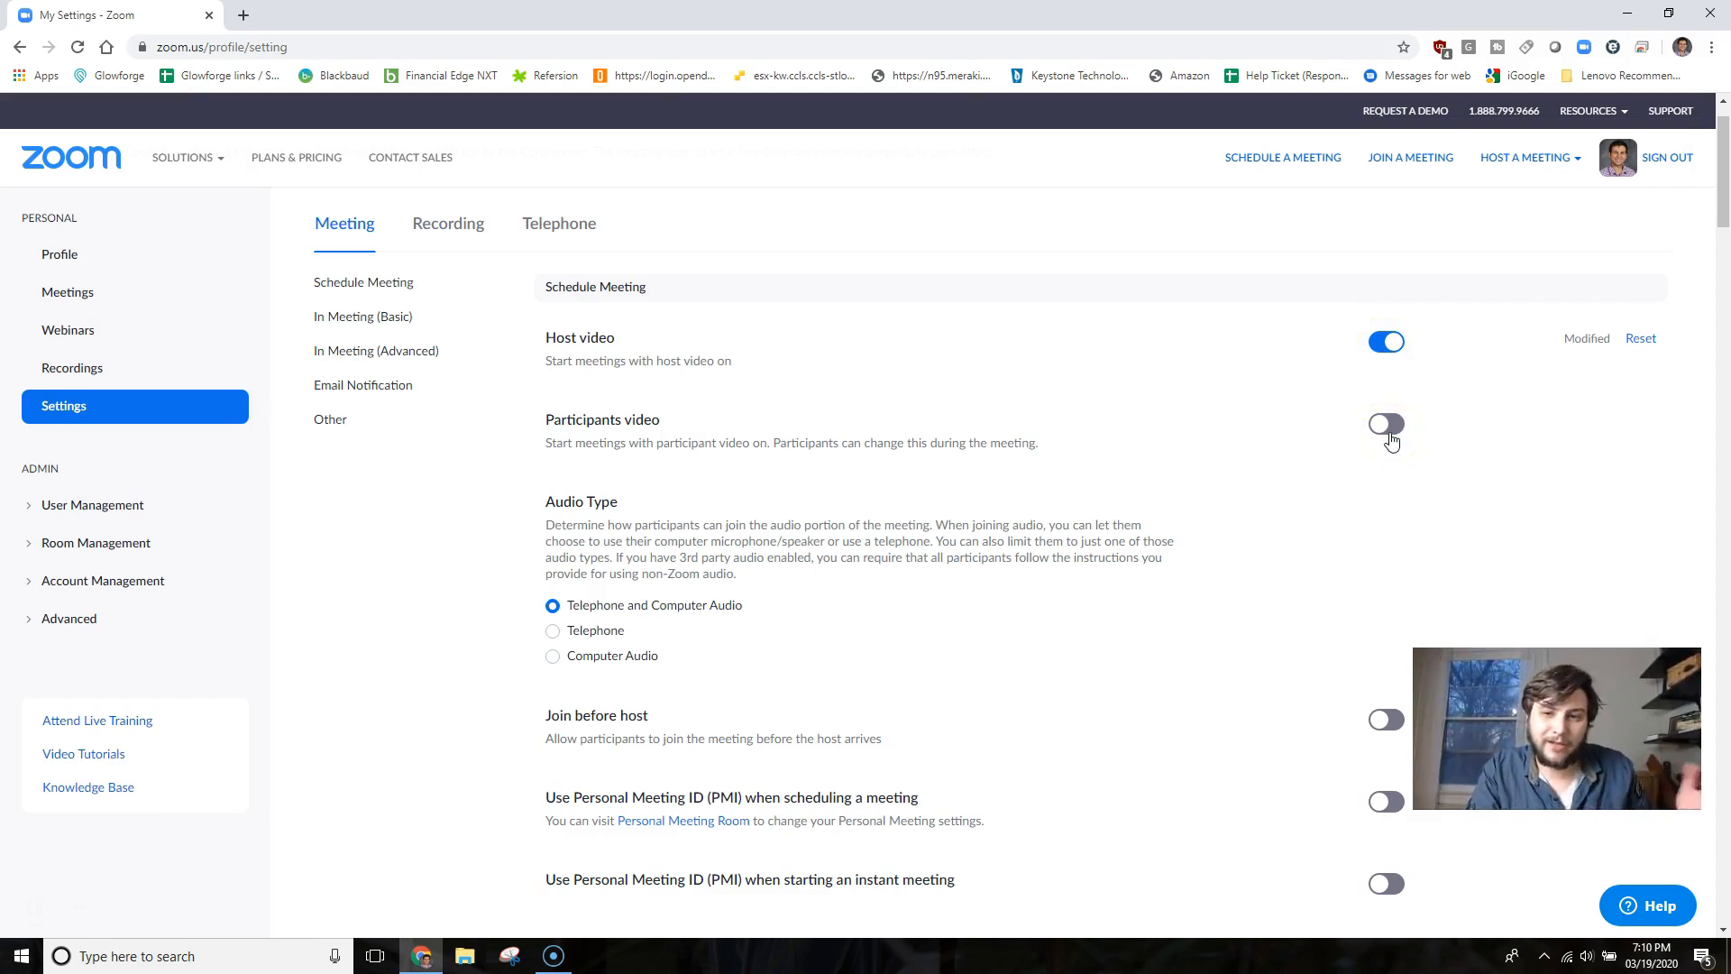
{"action": "scroll", "coordinate": [1255, 580], "scroll_direction": "down", "scroll_amount": 1}
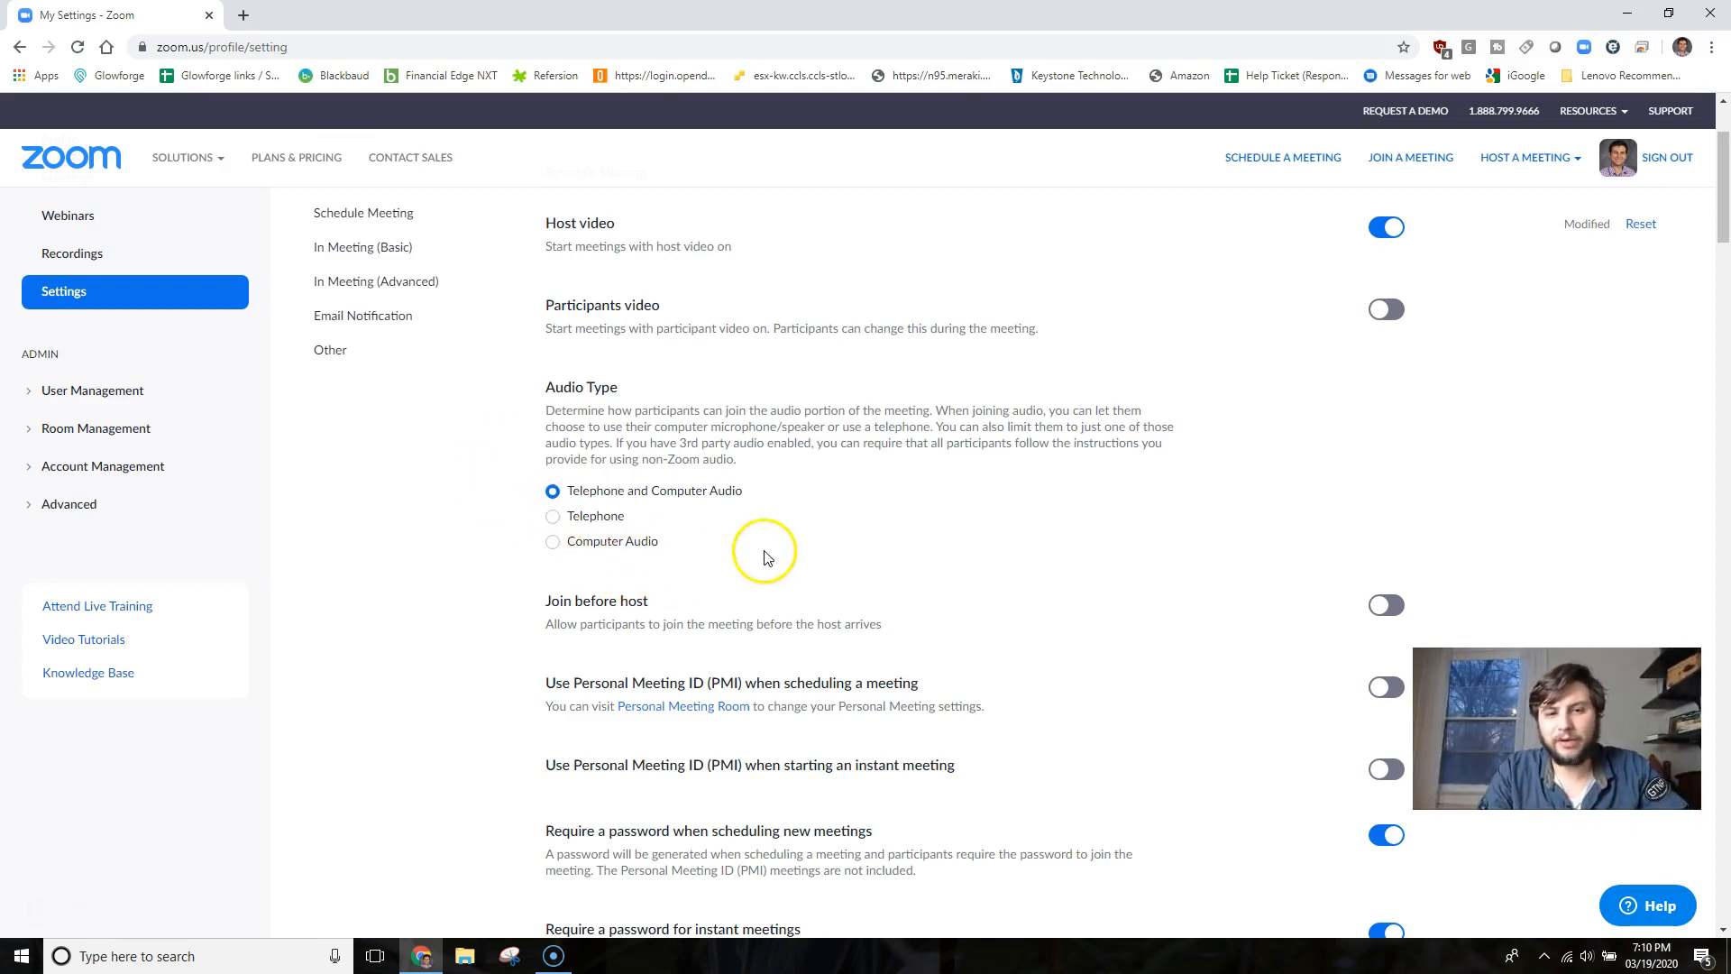
{"action": "scroll", "coordinate": [902, 588], "scroll_direction": "down", "scroll_amount": 1}
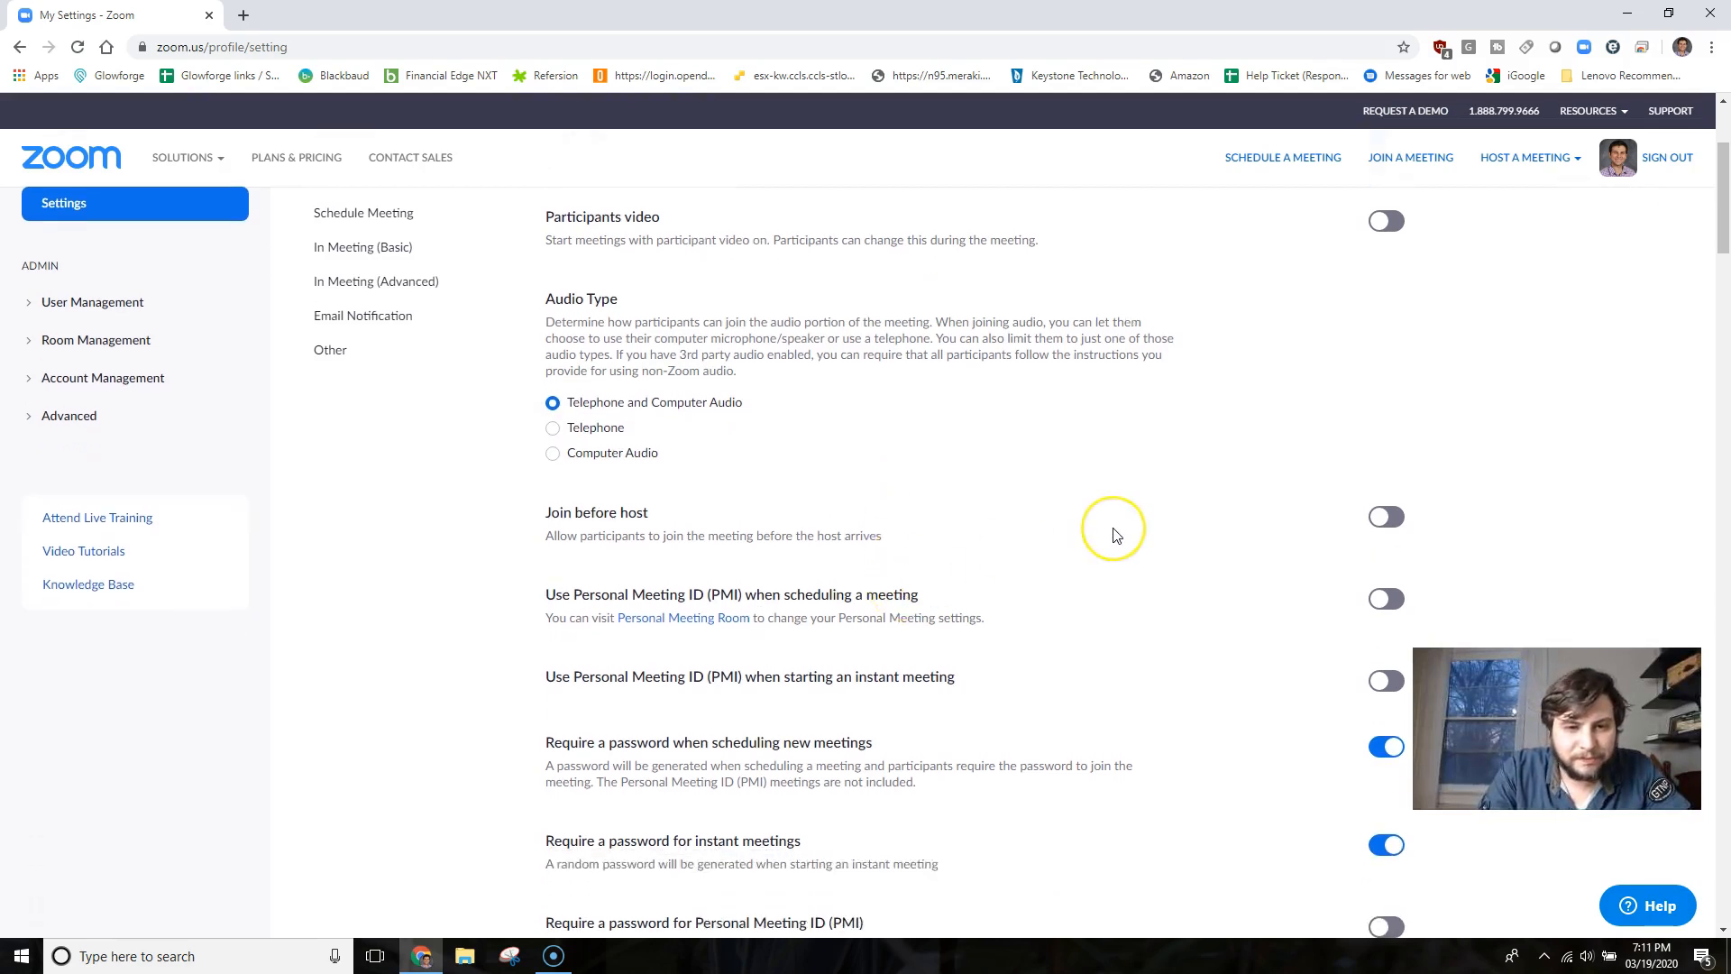
{"action": "scroll", "coordinate": [1112, 529], "scroll_direction": "down", "scroll_amount": 2}
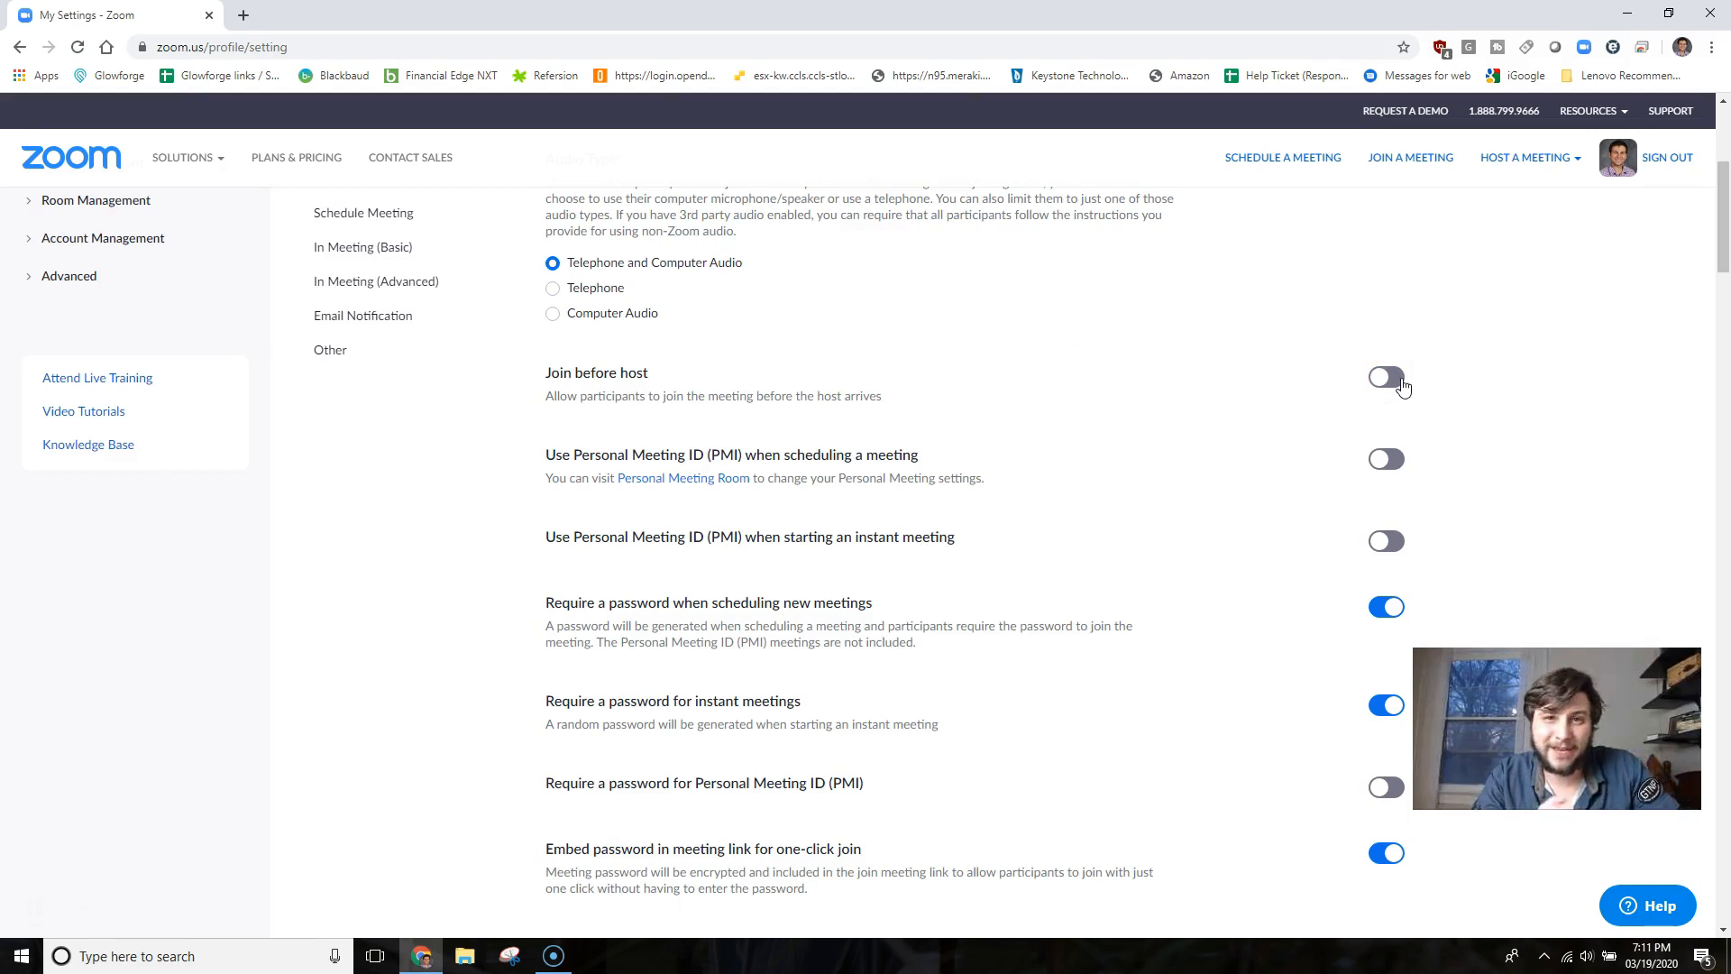
{"action": "left_click", "coordinate": [1384, 539]}
{"action": "scroll", "coordinate": [1537, 494], "scroll_direction": "down", "scroll_amount": 1}
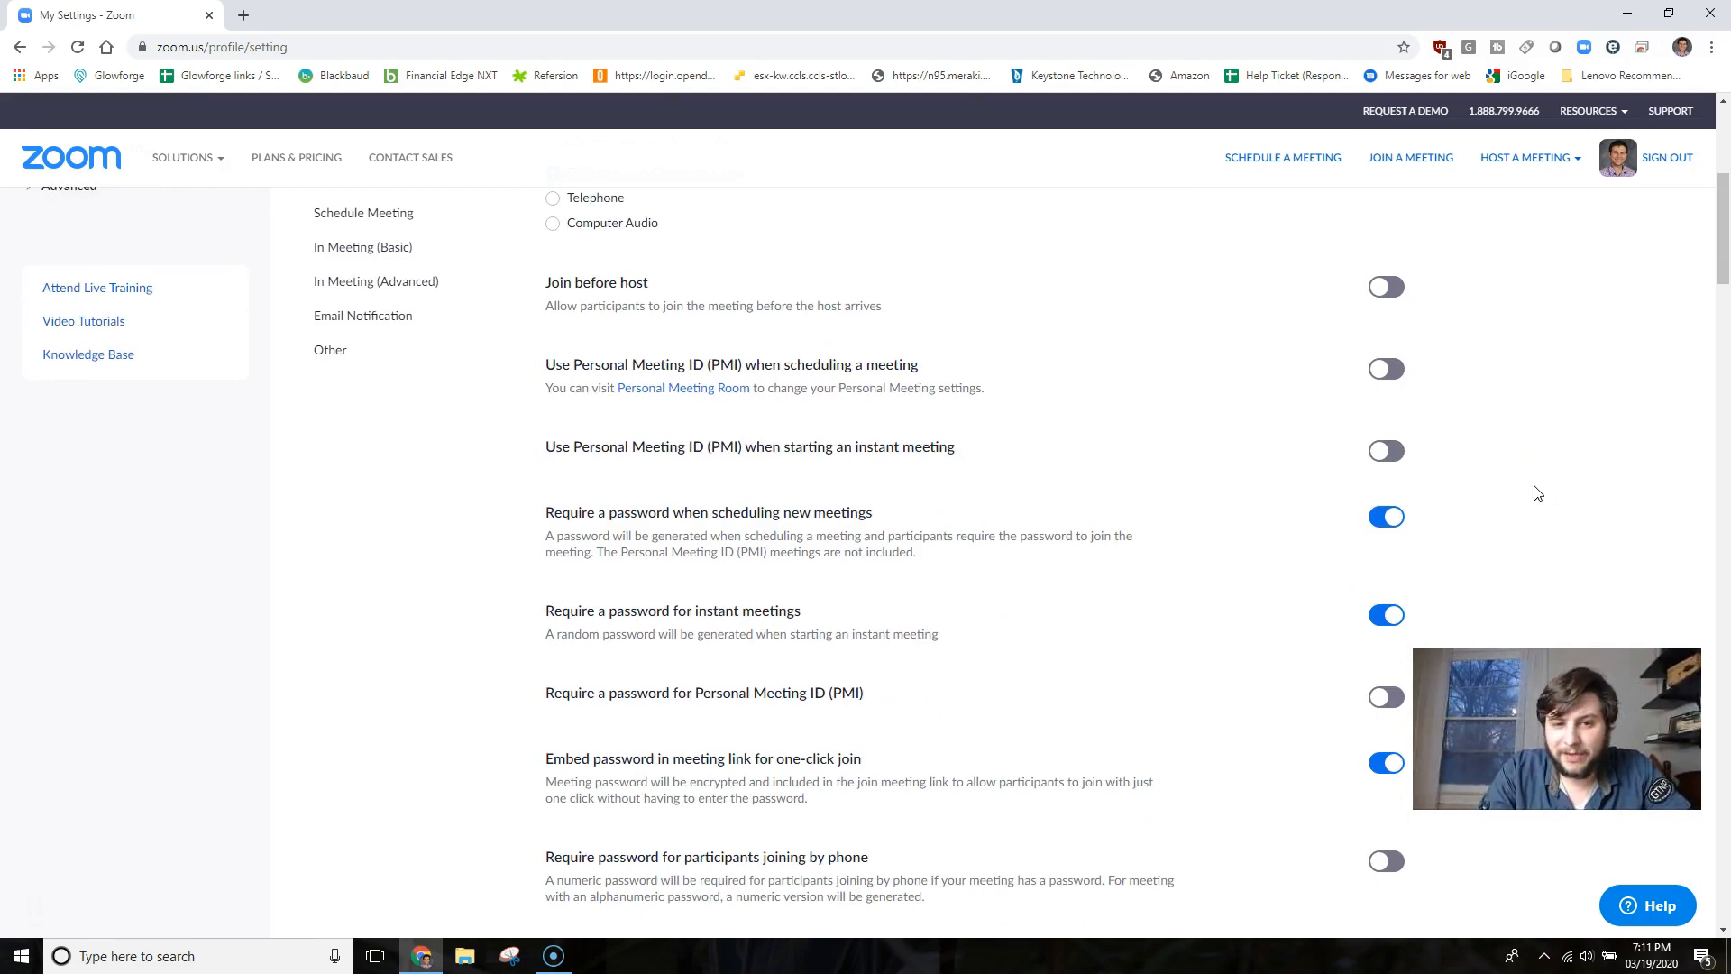
{"action": "scroll", "coordinate": [1537, 493], "scroll_direction": "down", "scroll_amount": 4}
{"action": "left_click", "coordinate": [1385, 496]}
{"action": "scroll", "coordinate": [1375, 532], "scroll_direction": "down", "scroll_amount": 1}
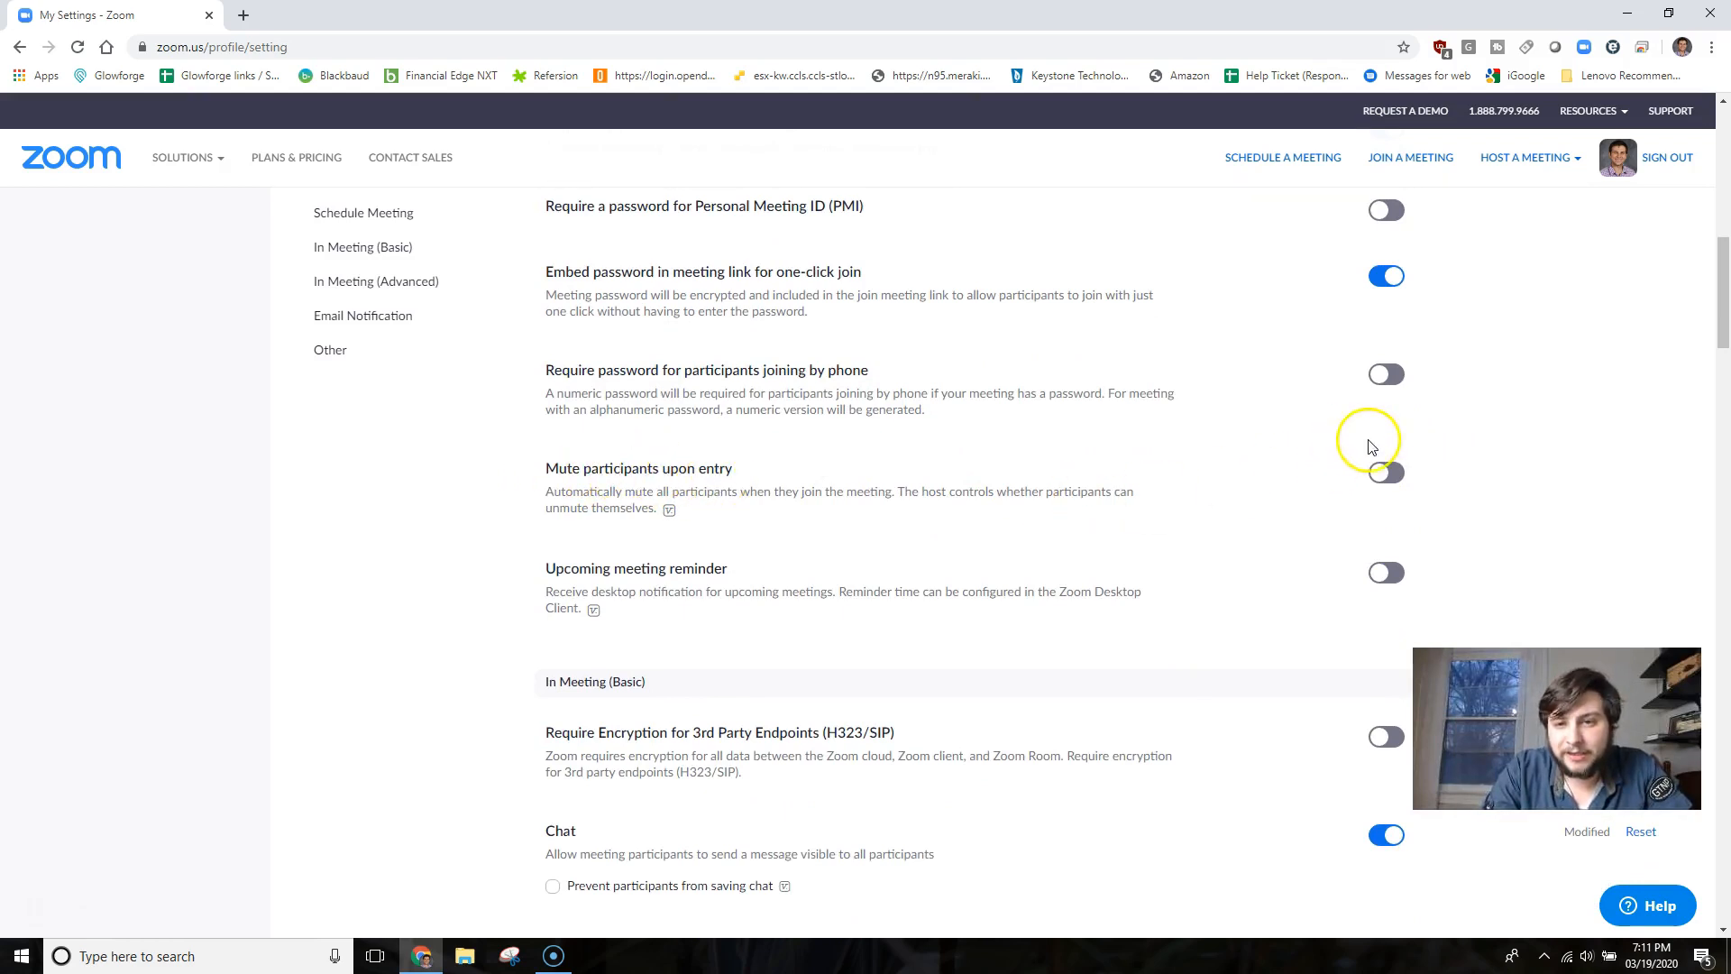
{"action": "left_click", "coordinate": [1381, 471]}
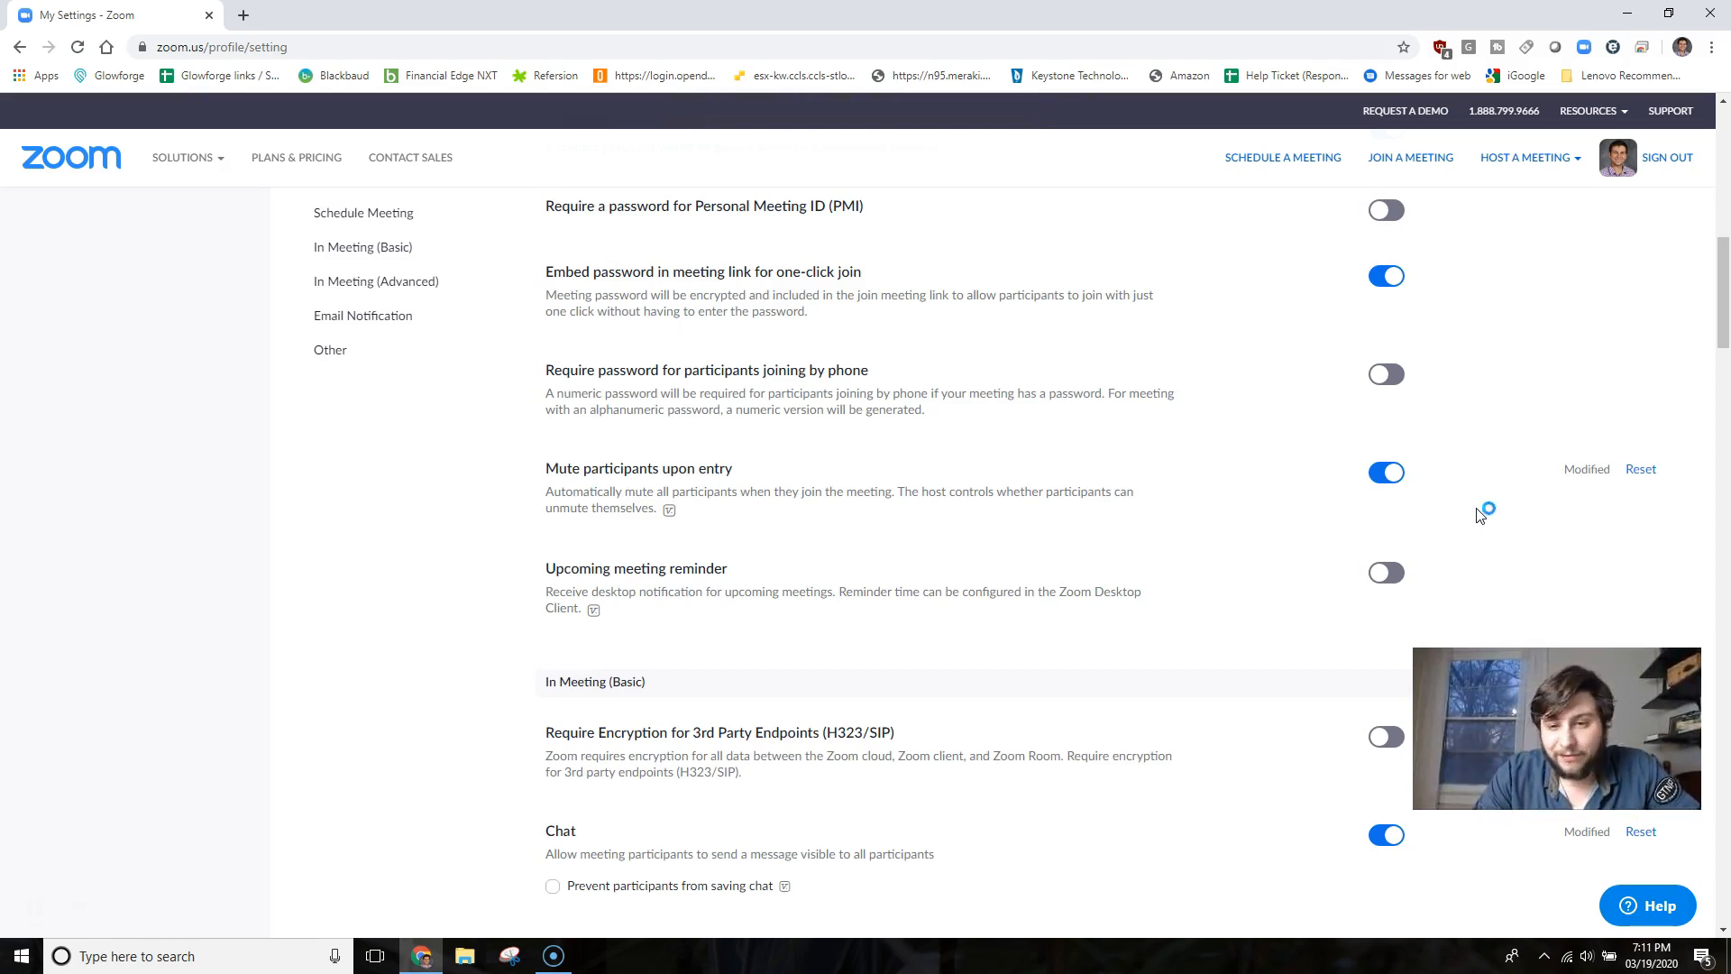
{"action": "left_click", "coordinate": [1117, 643]}
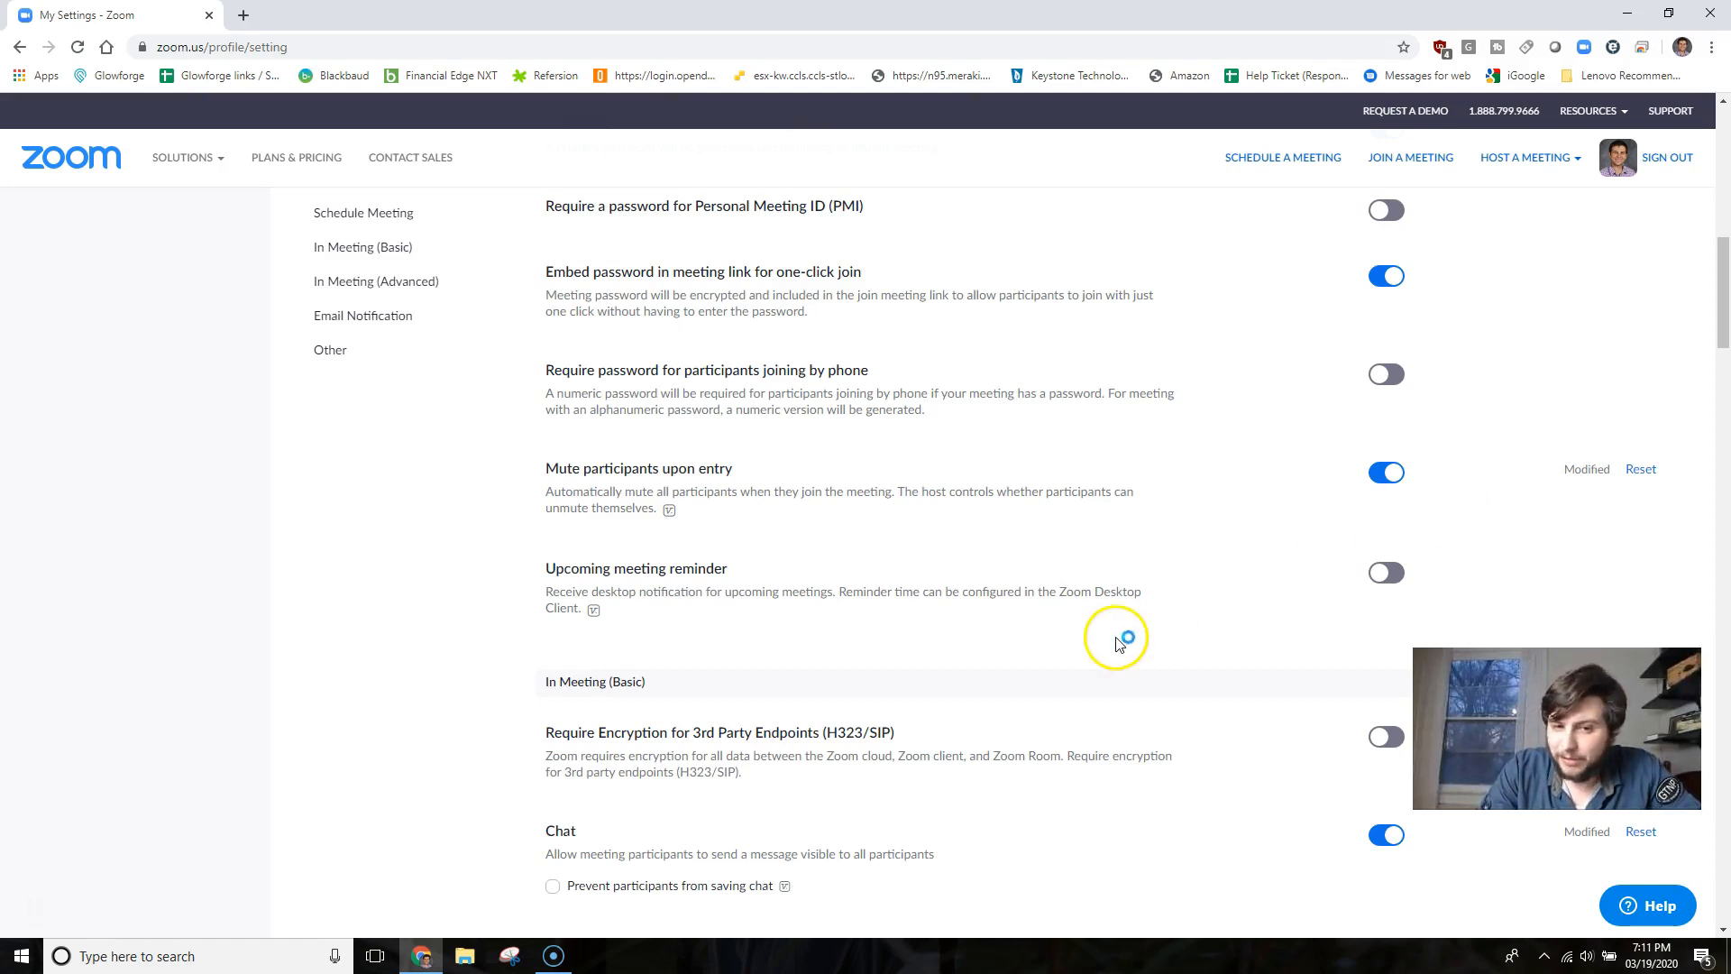
Review the basic in-meeting options for chat, private chat, auto saving chats, join or leave sounds and file transfer
{"action": "scroll", "coordinate": [1114, 638], "scroll_direction": "down", "scroll_amount": 1}
{"action": "scroll", "coordinate": [1037, 496], "scroll_direction": "down", "scroll_amount": 2}
{"action": "scroll", "coordinate": [1048, 497], "scroll_direction": "down", "scroll_amount": 2}
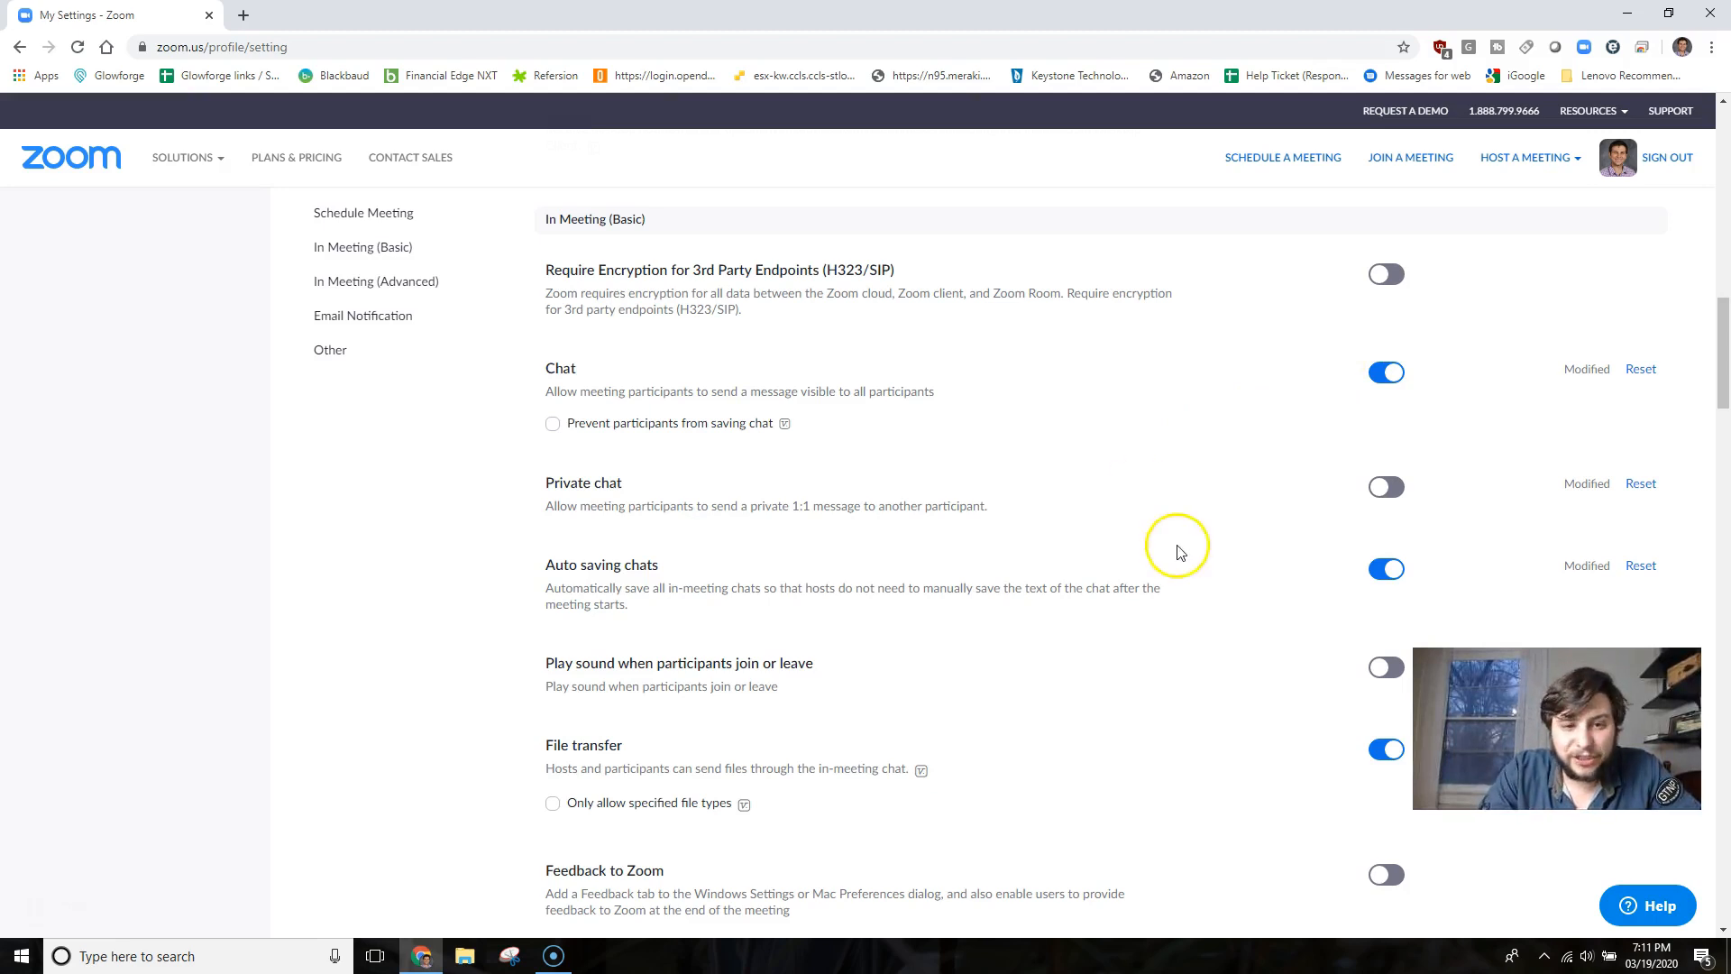
{"action": "scroll", "coordinate": [1170, 544], "scroll_direction": "down", "scroll_amount": 2}
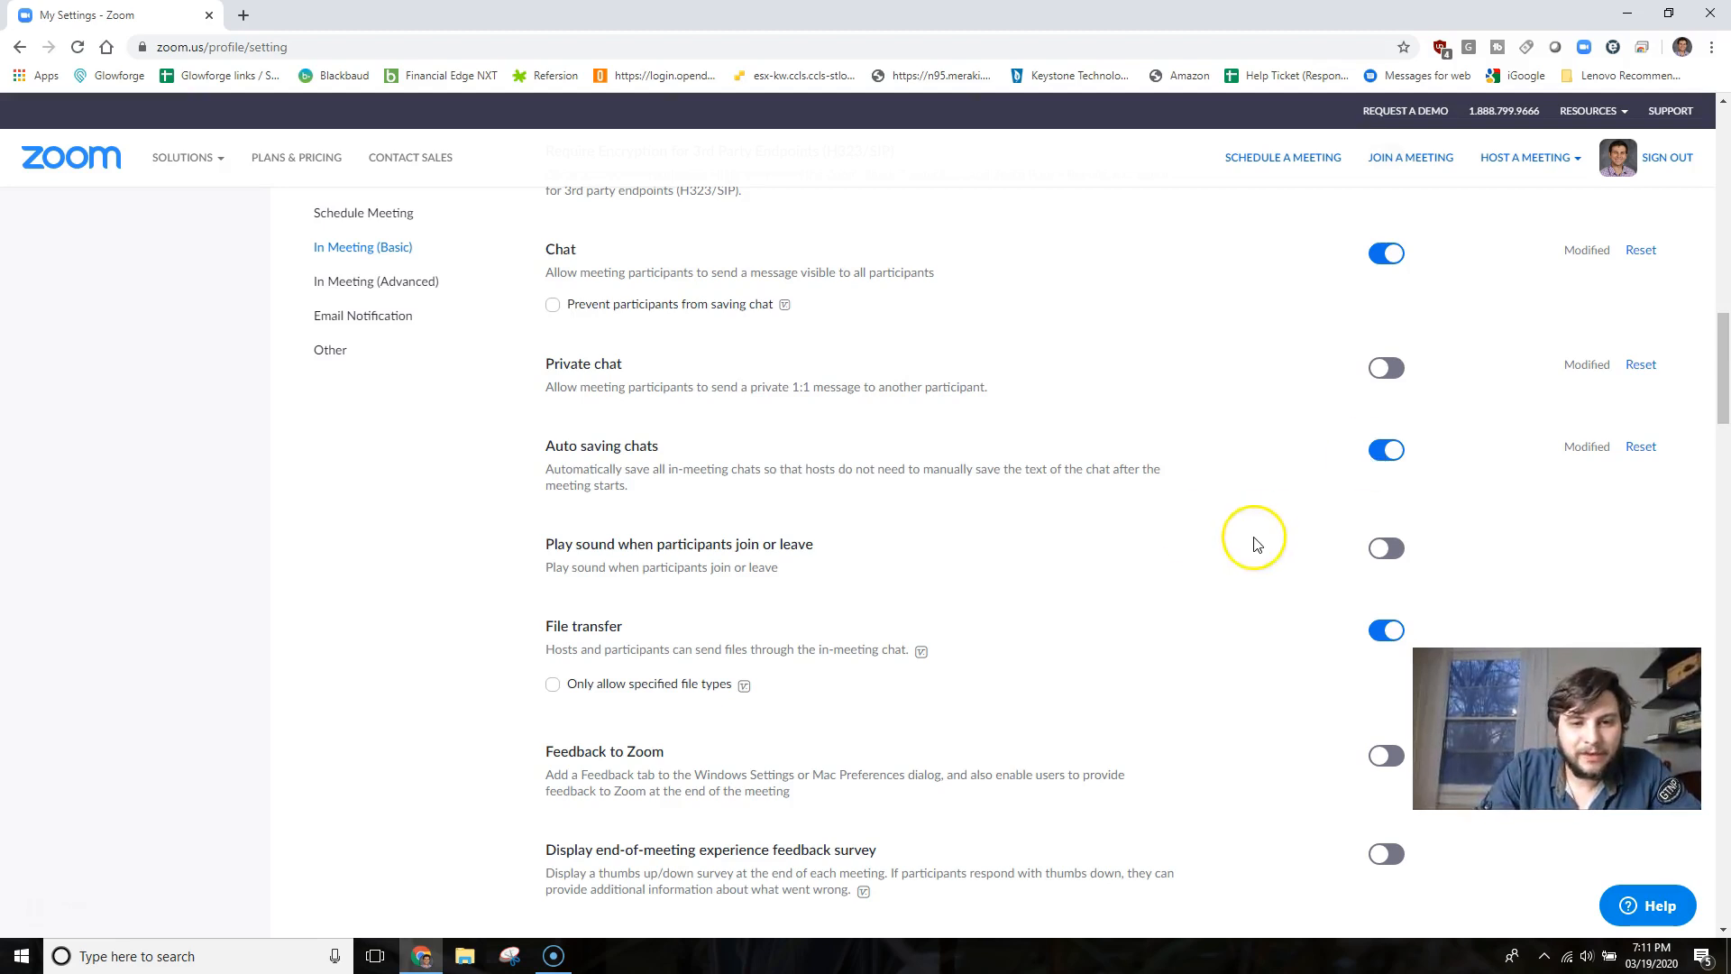
{"action": "scroll", "coordinate": [1178, 522], "scroll_direction": "down", "scroll_amount": 1}
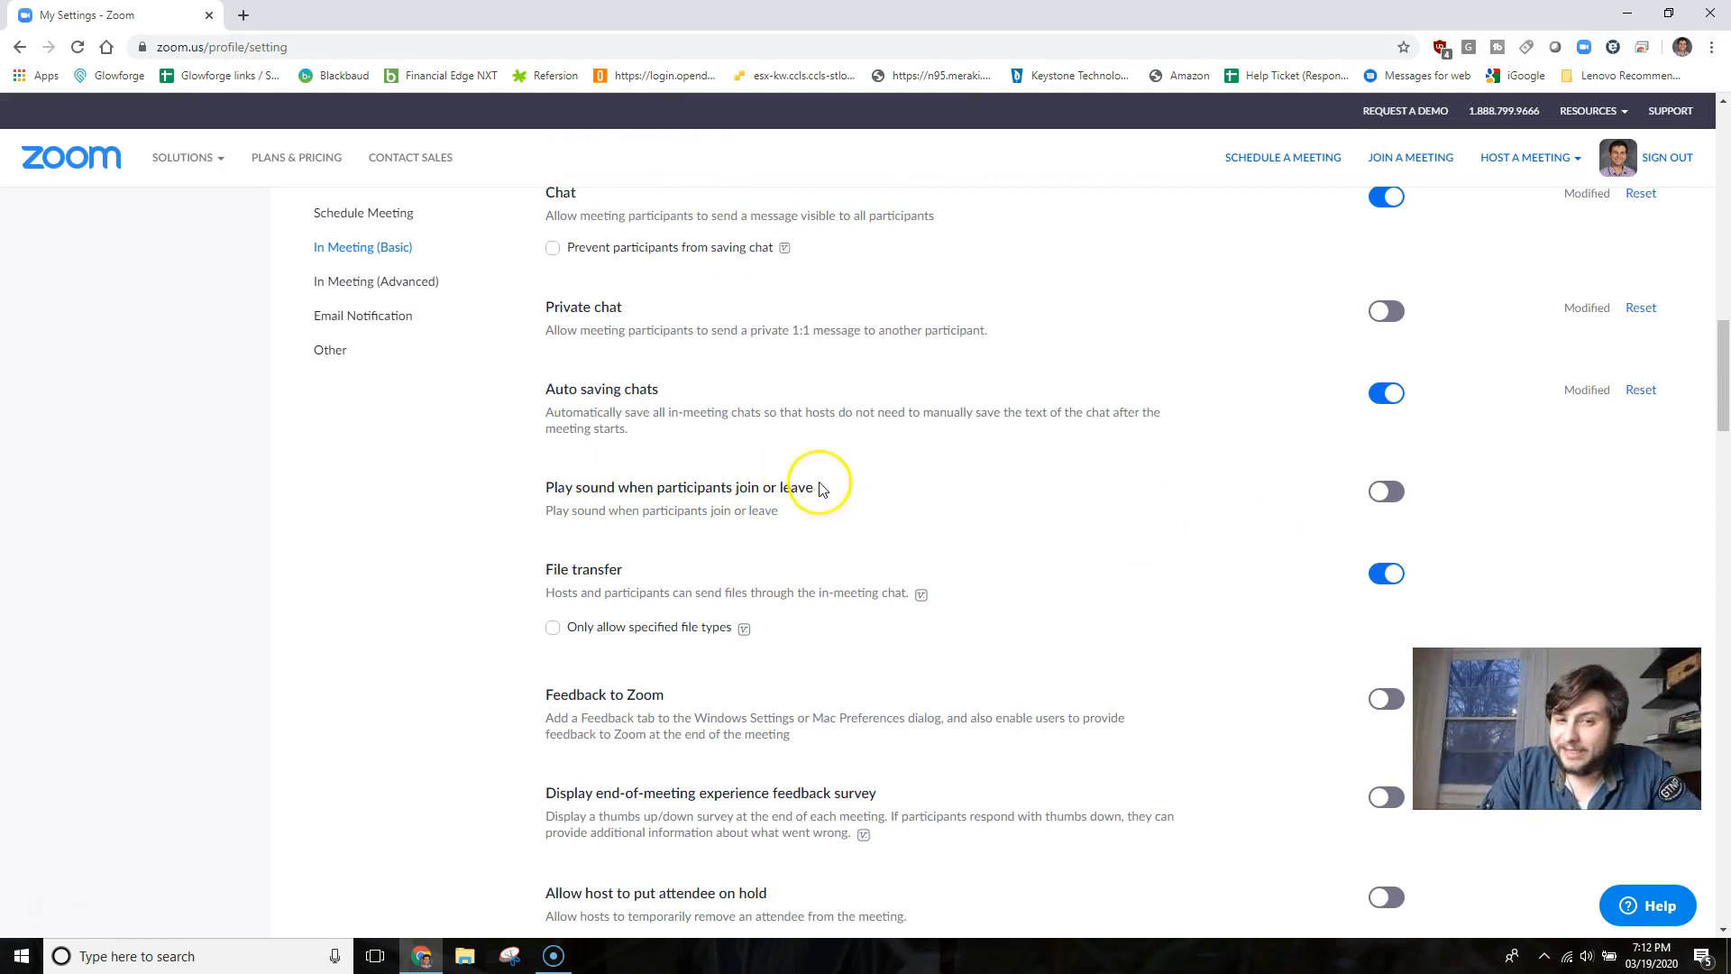
{"action": "left_click", "coordinate": [1383, 496]}
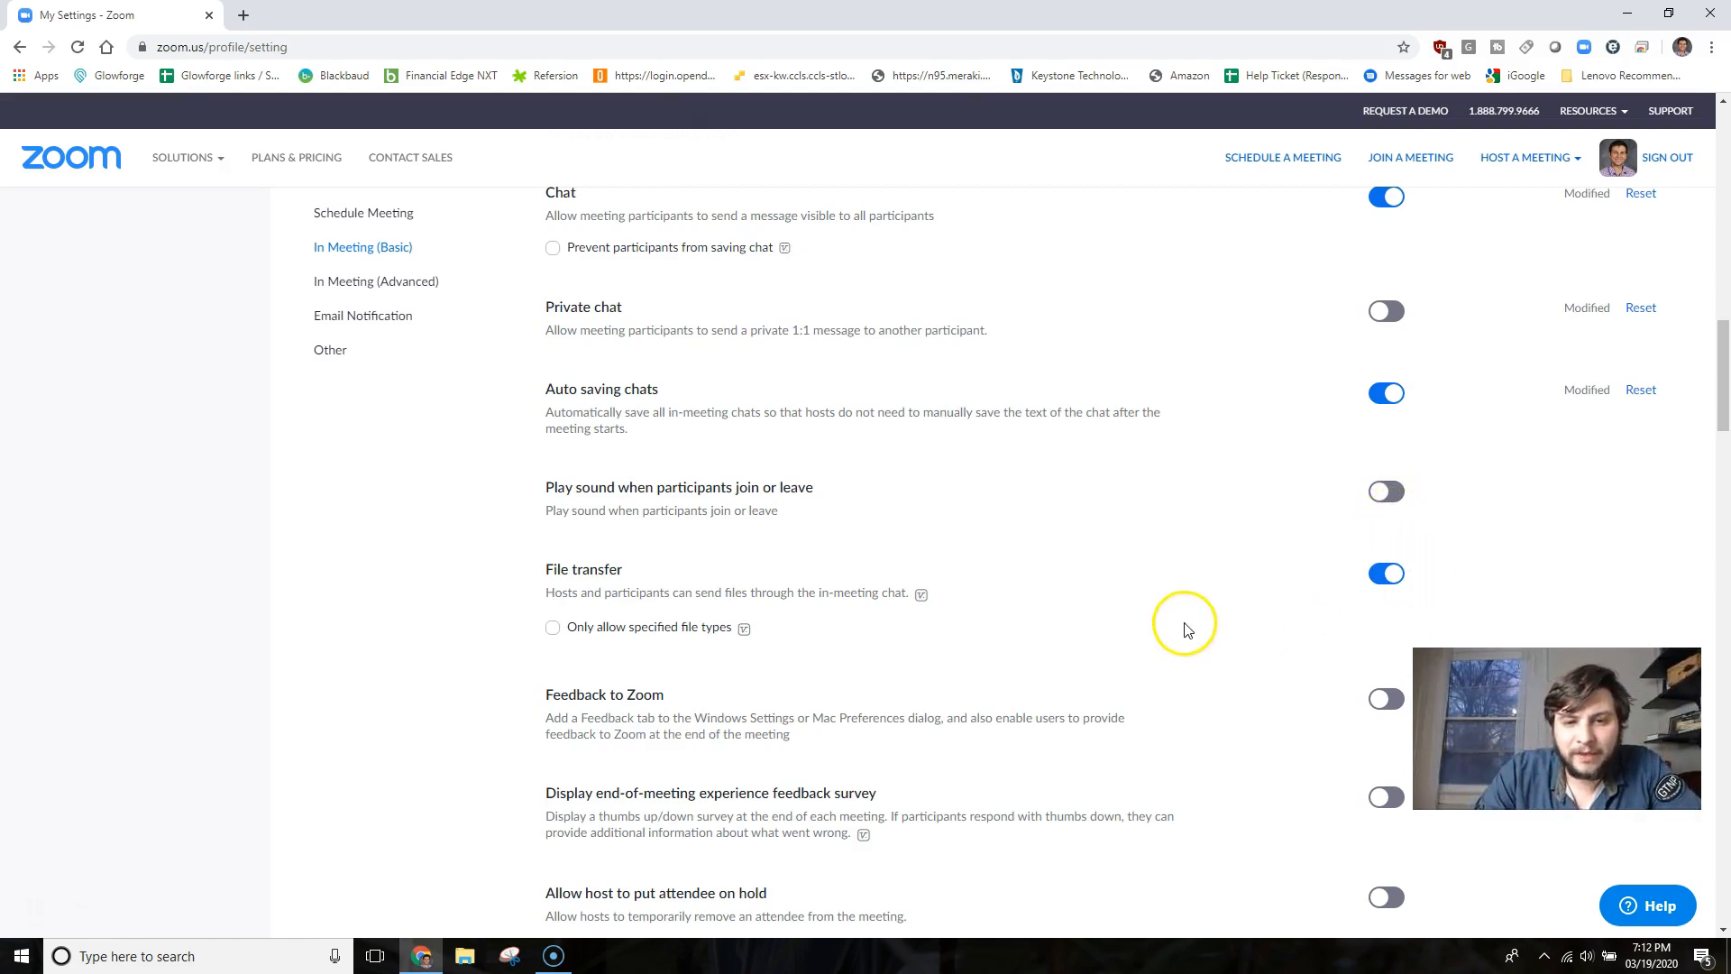
{"action": "scroll", "coordinate": [1172, 622], "scroll_direction": "down", "scroll_amount": 1}
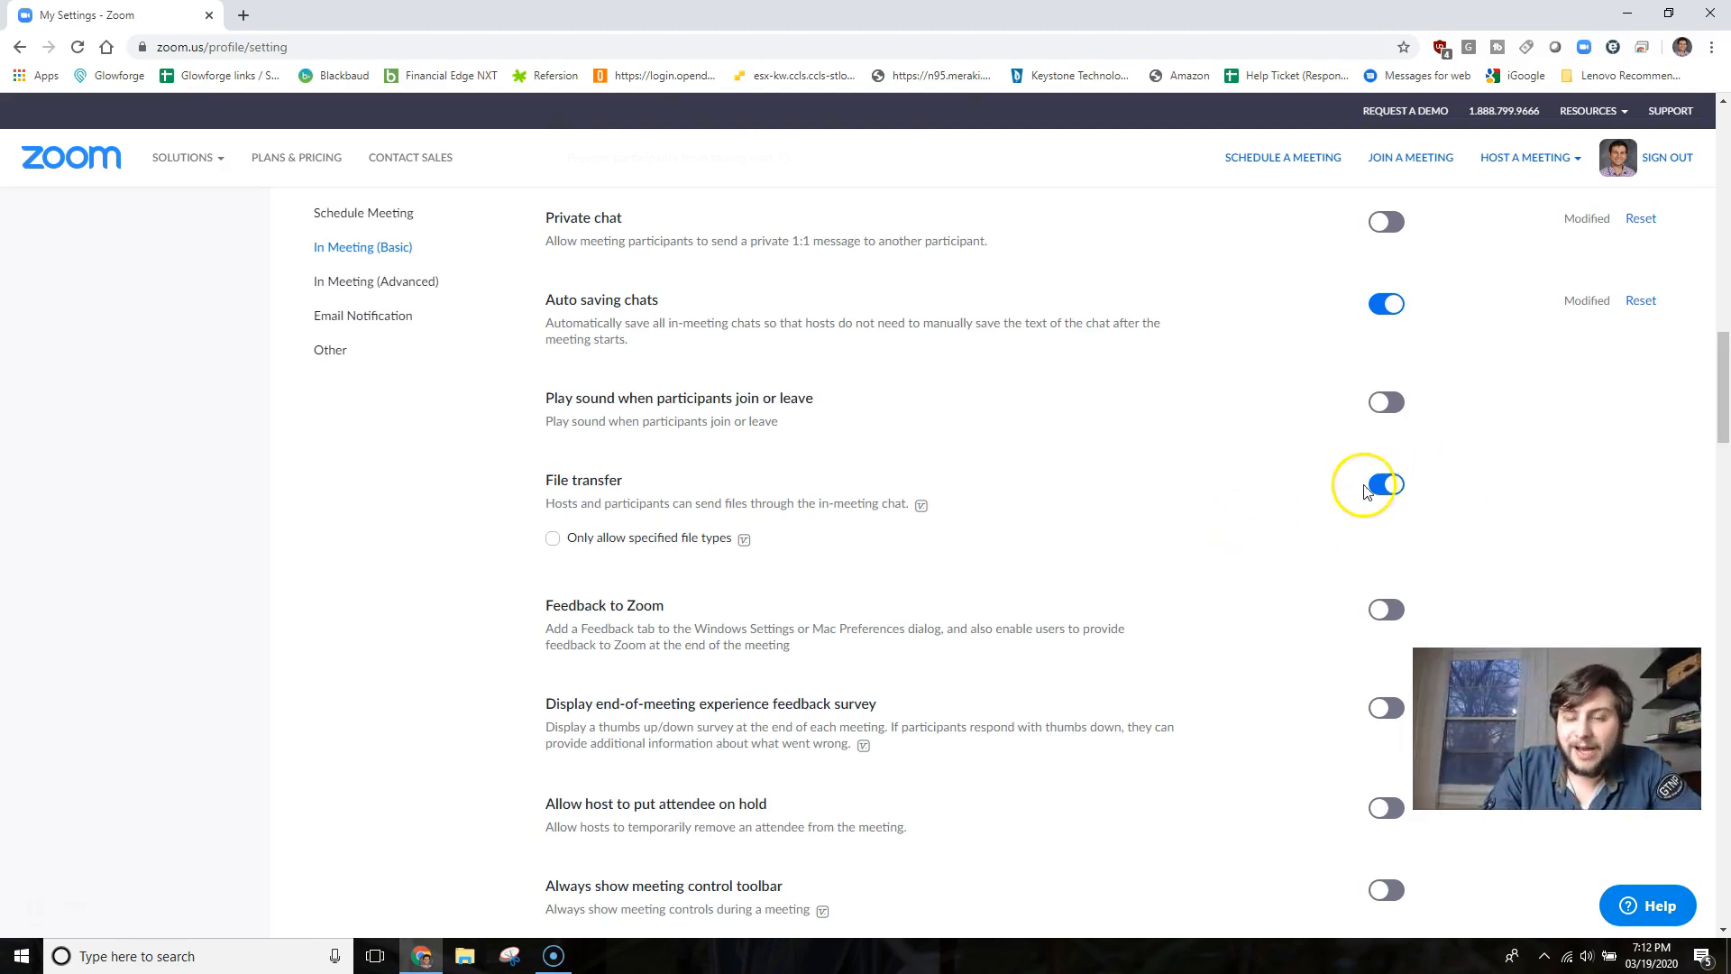
{"action": "scroll", "coordinate": [1179, 573], "scroll_direction": "down", "scroll_amount": 4}
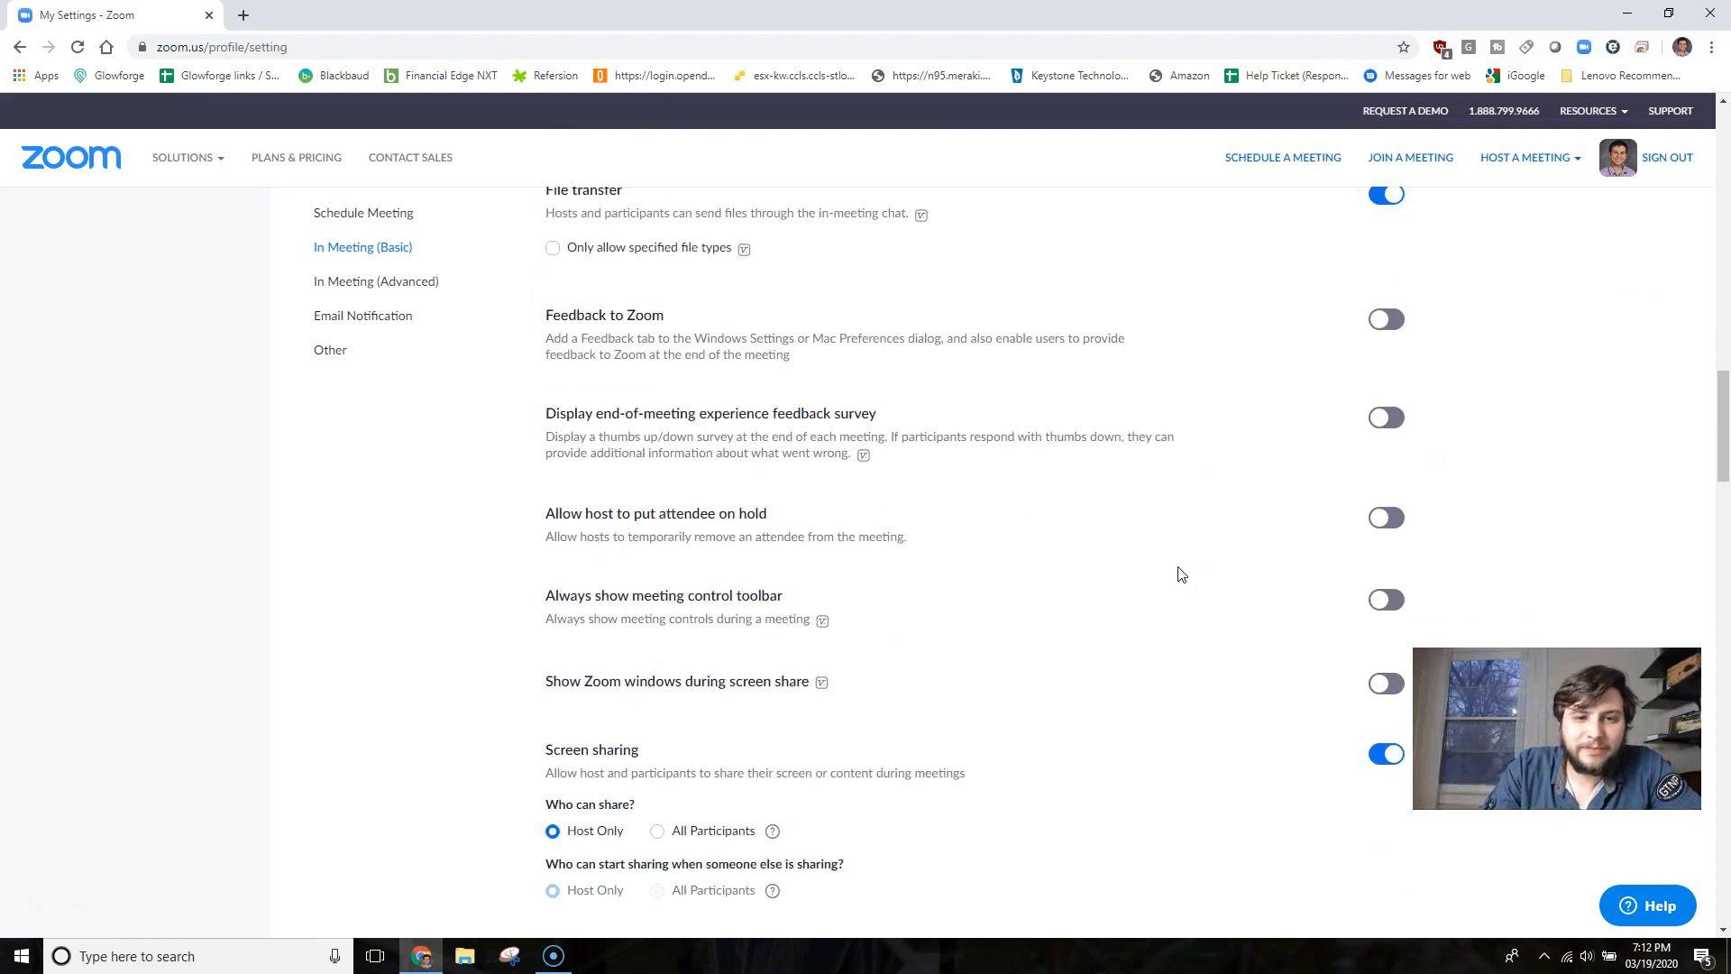
Review the basic in-meeting options for screen sharing, annotation, whiteboard, remote control and nonverbal feedback, with Host Only as who can share
{"action": "scroll", "coordinate": [1109, 437], "scroll_direction": "down", "scroll_amount": 1}
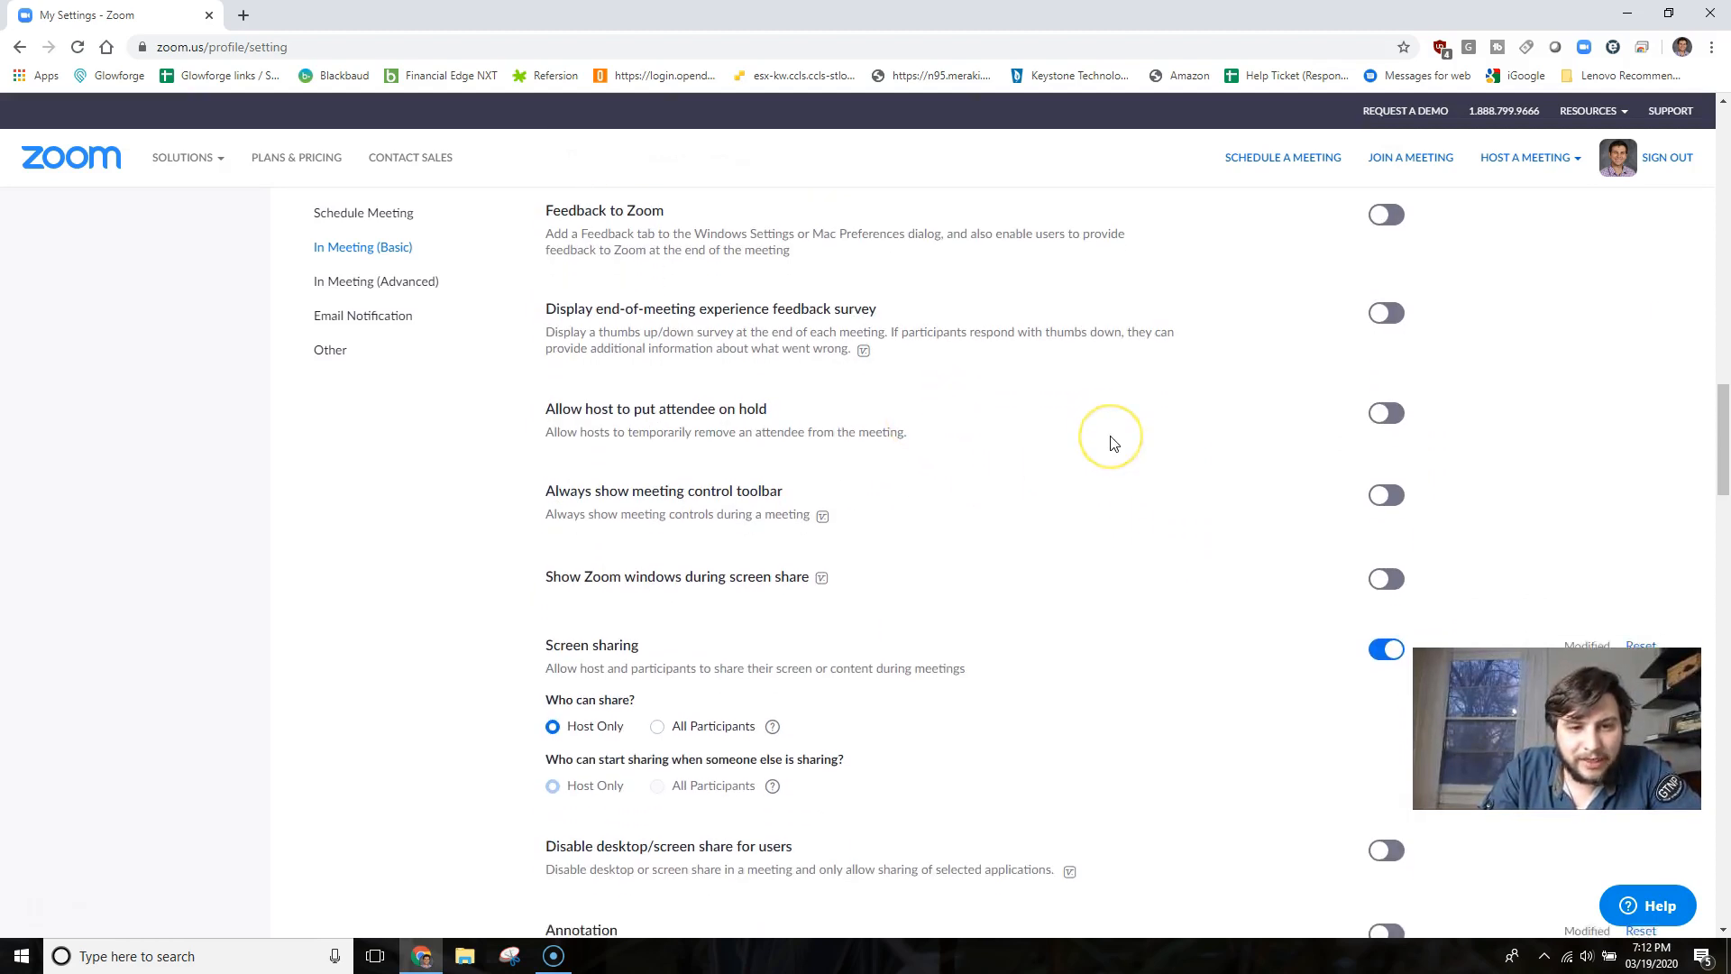
{"action": "scroll", "coordinate": [1114, 443], "scroll_direction": "down", "scroll_amount": 2}
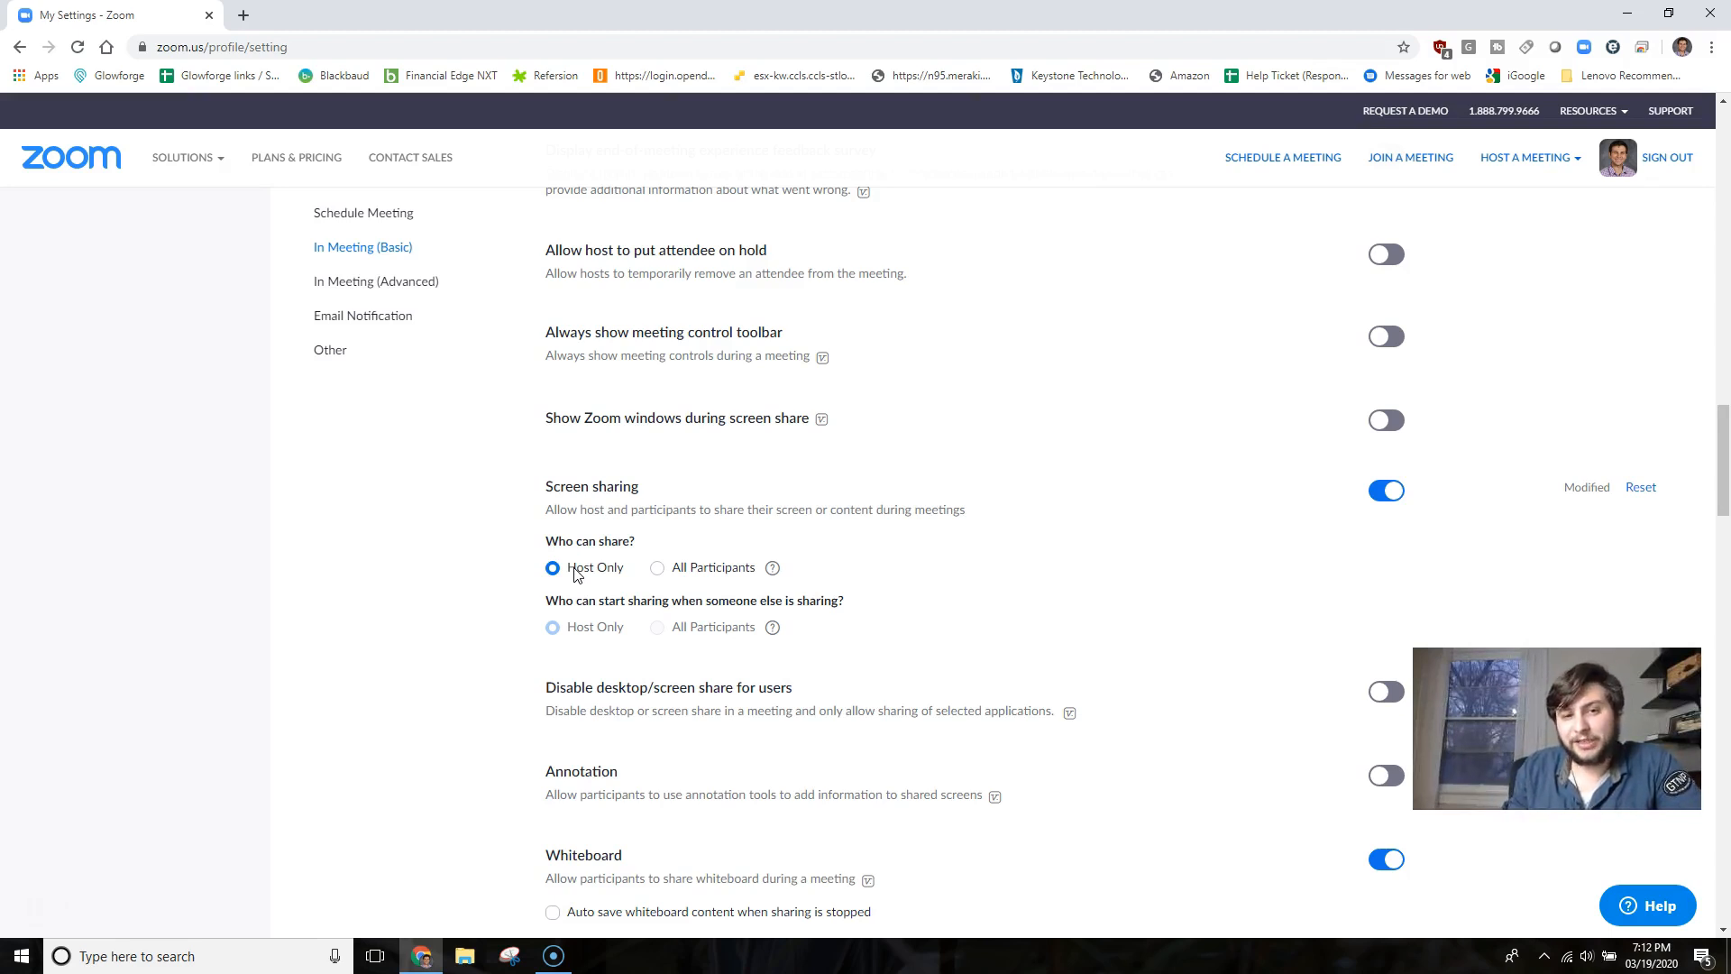
{"action": "left_click", "coordinate": [616, 574]}
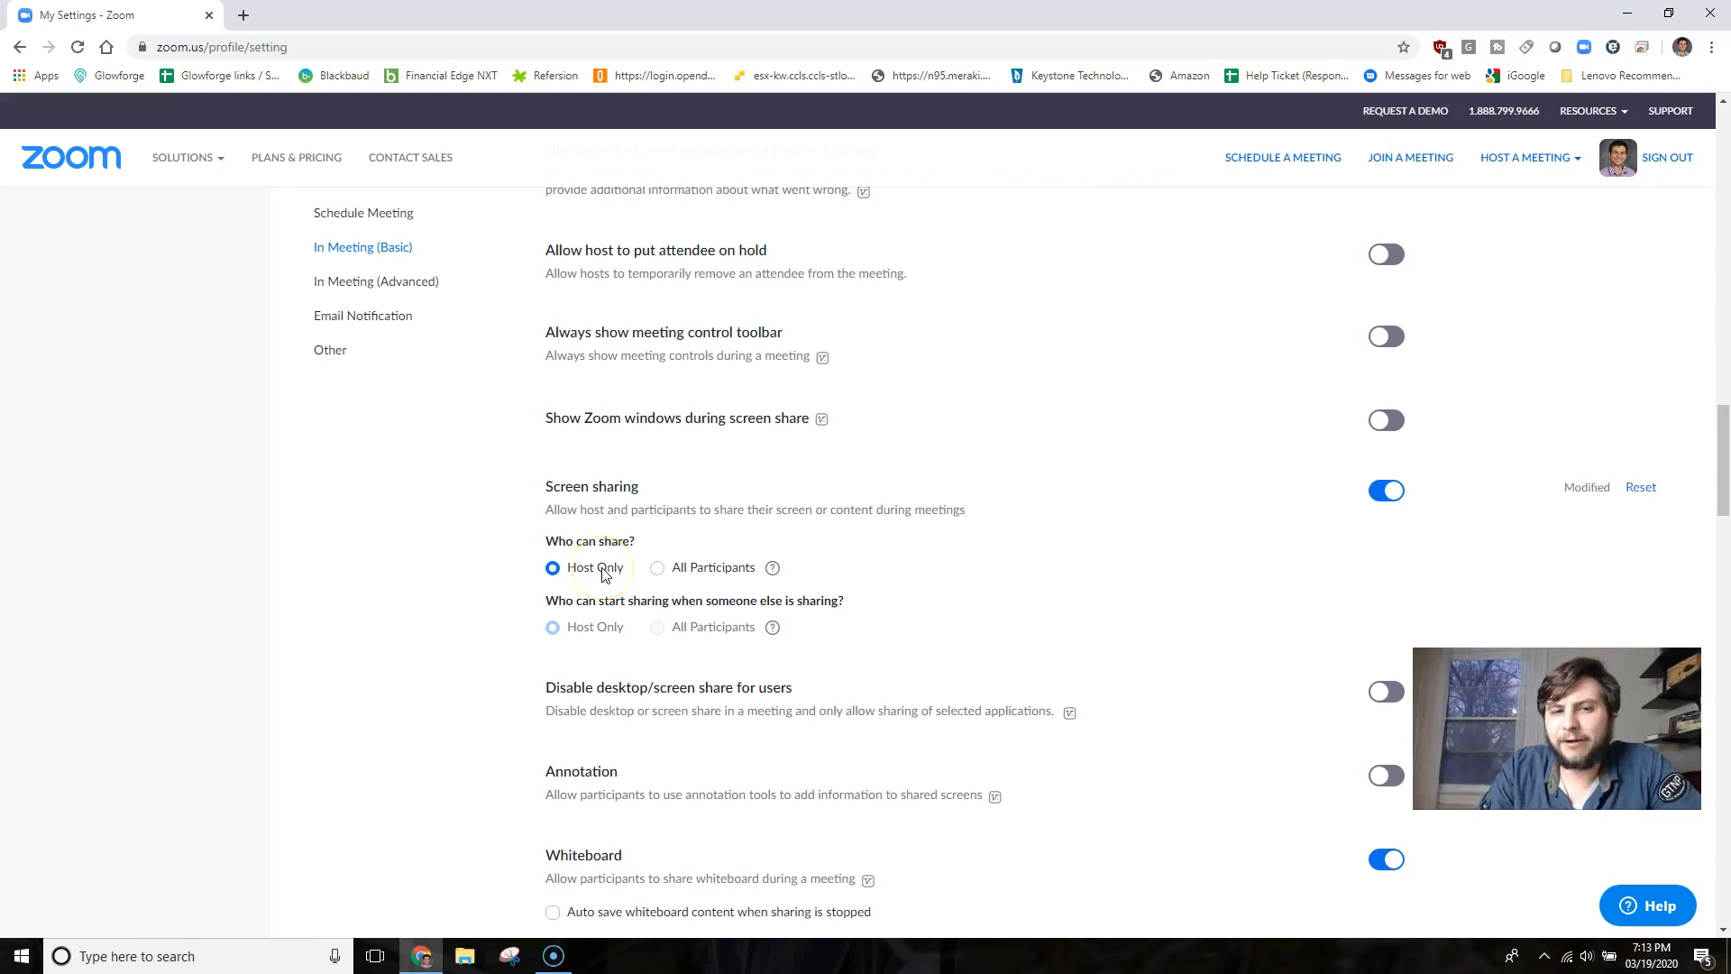
{"action": "scroll", "coordinate": [900, 595], "scroll_direction": "down", "scroll_amount": 3}
{"action": "scroll", "coordinate": [909, 597], "scroll_direction": "down", "scroll_amount": 1}
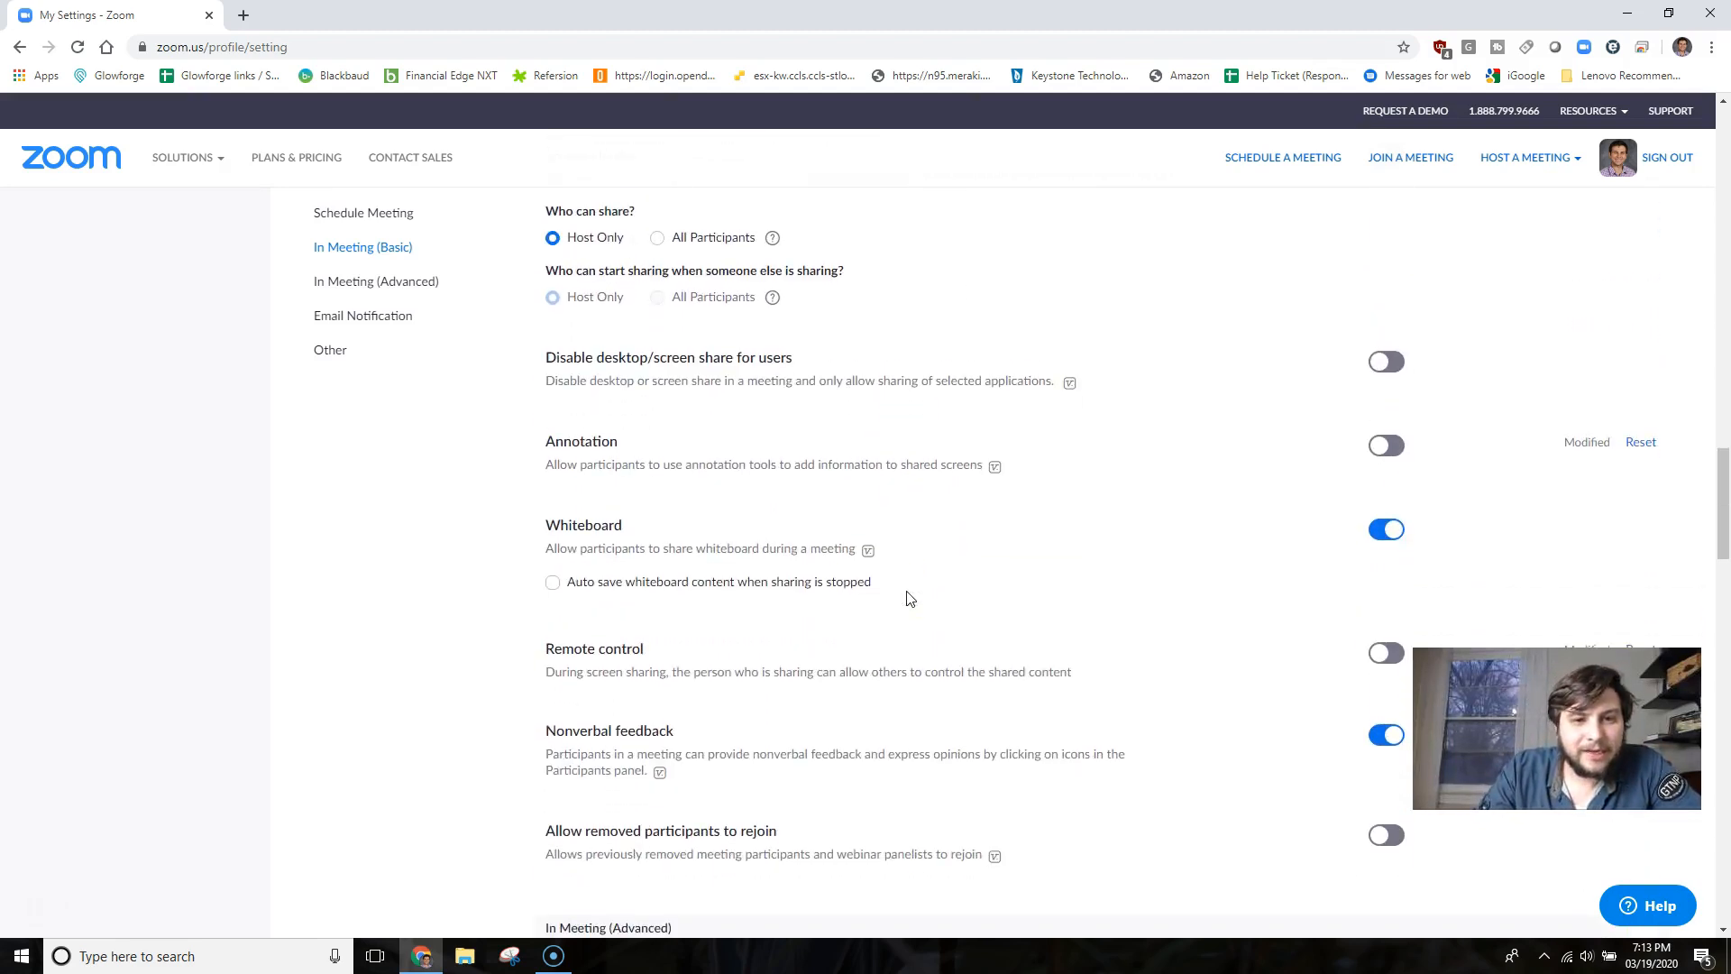
{"action": "scroll", "coordinate": [908, 541], "scroll_direction": "down", "scroll_amount": 1}
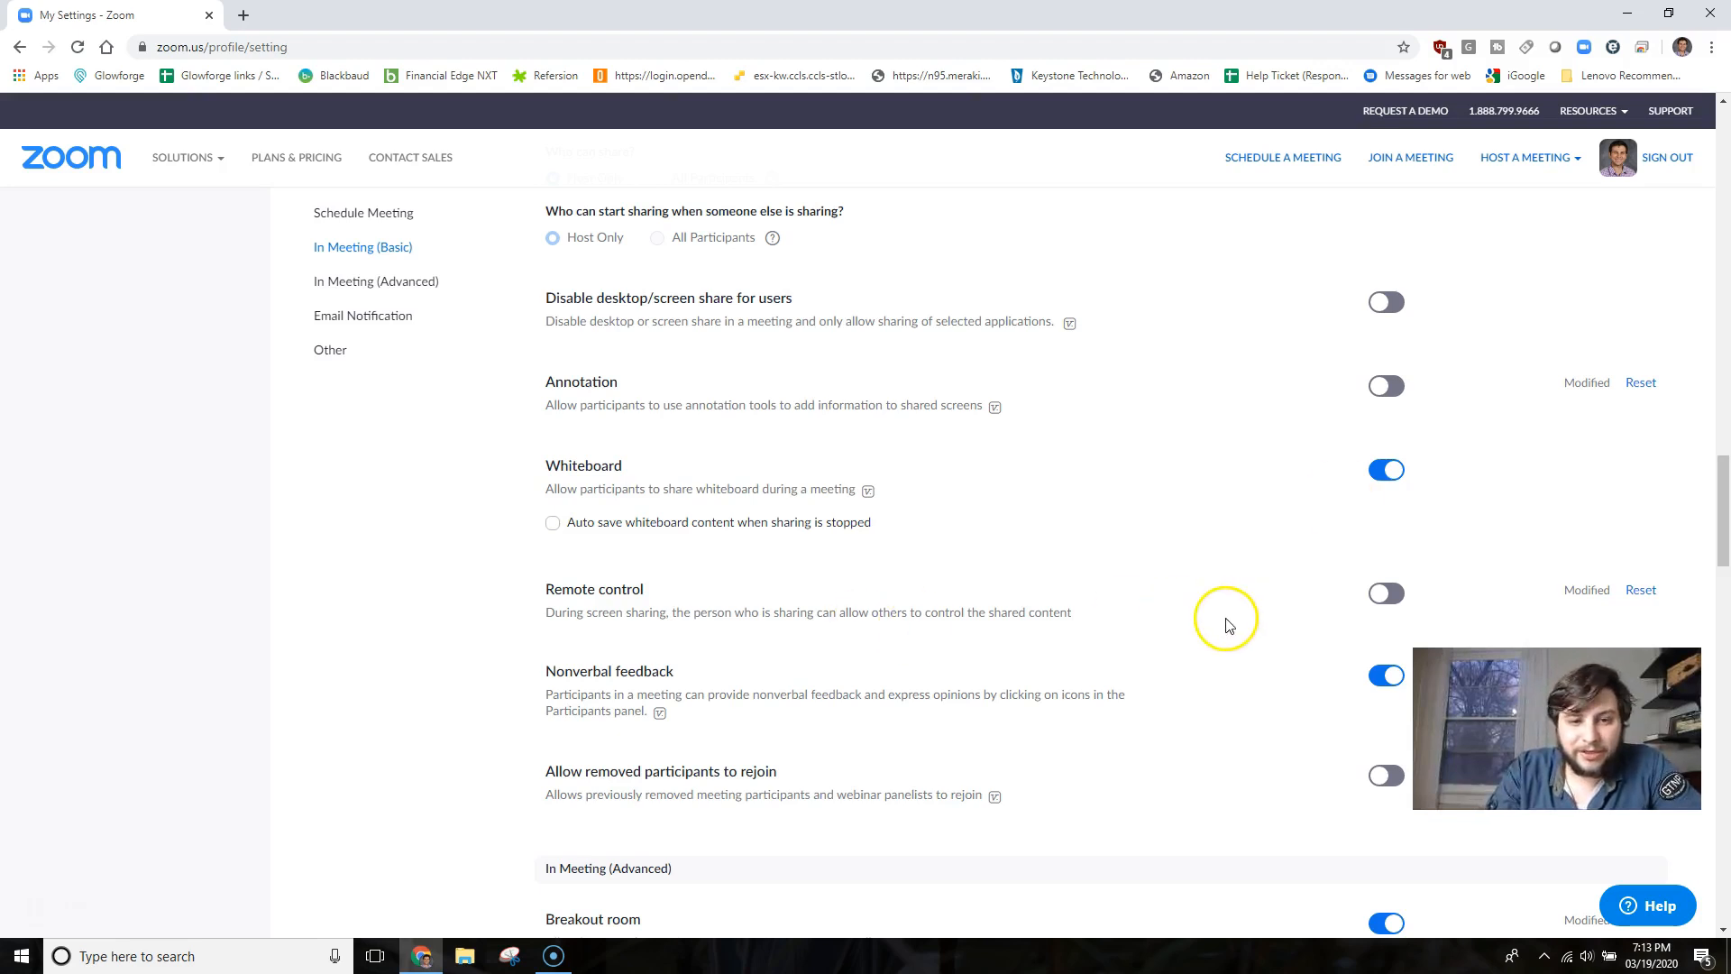
{"action": "scroll", "coordinate": [1224, 620], "scroll_direction": "down", "scroll_amount": 1}
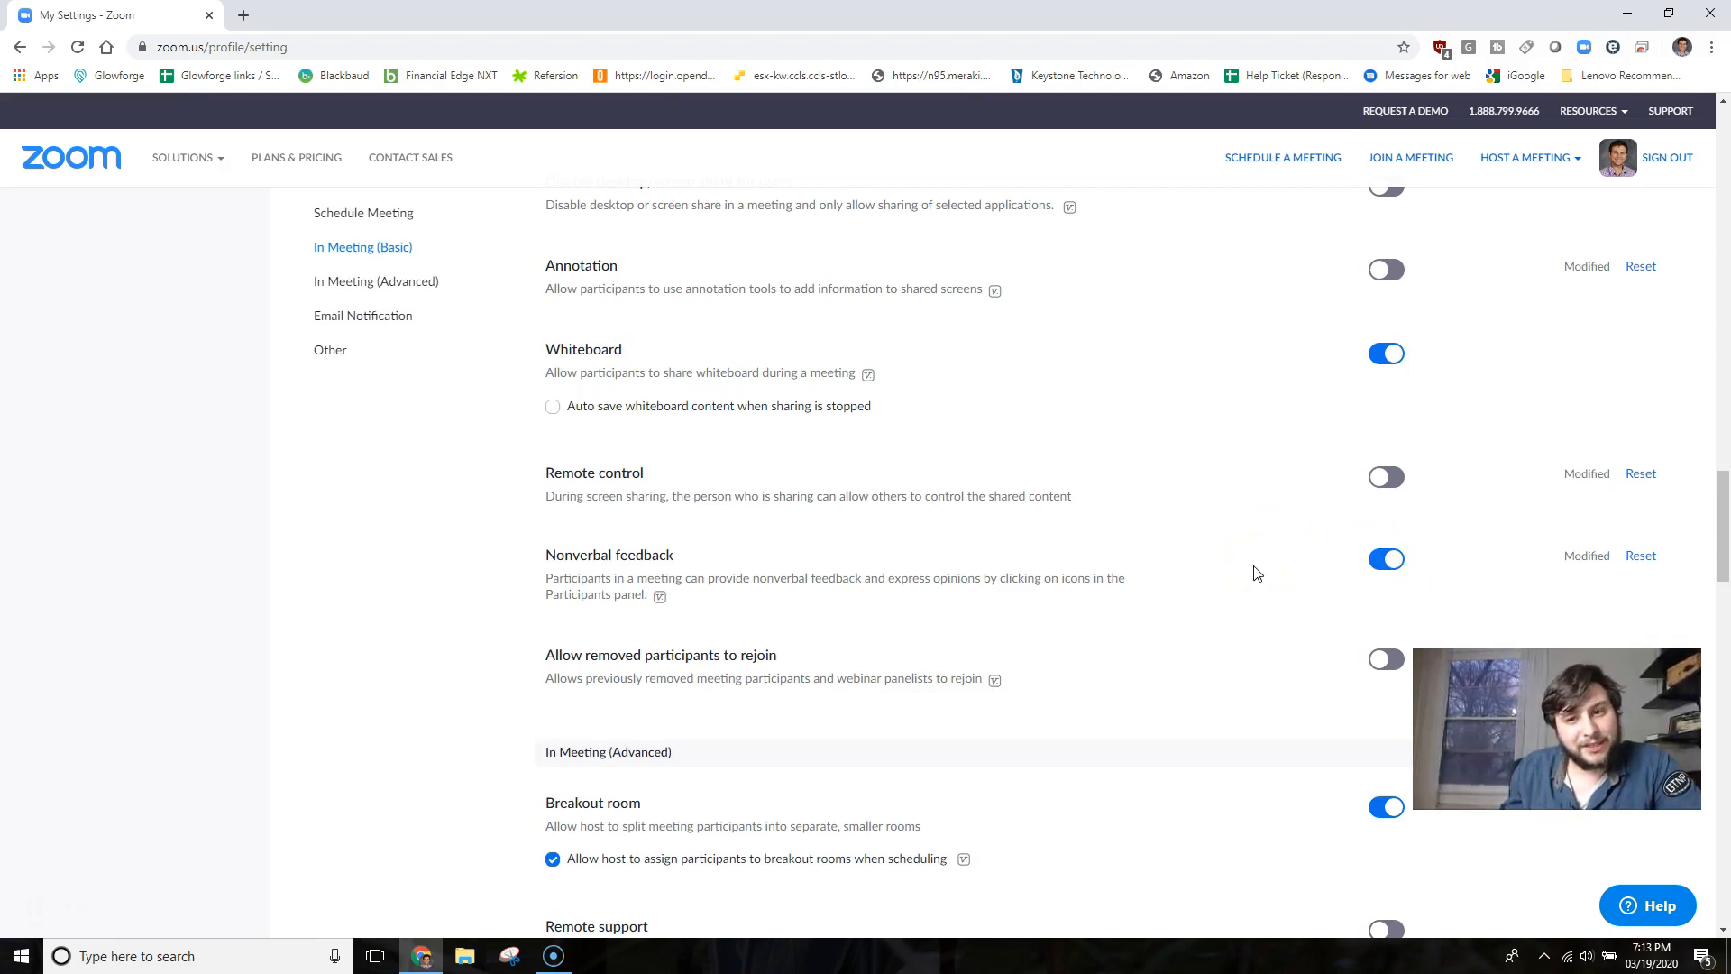
Check the breakout room and virtual background options, and turn on Attention tracking in the In Meeting (Advanced) section
{"action": "scroll", "coordinate": [1148, 626], "scroll_direction": "down", "scroll_amount": 2}
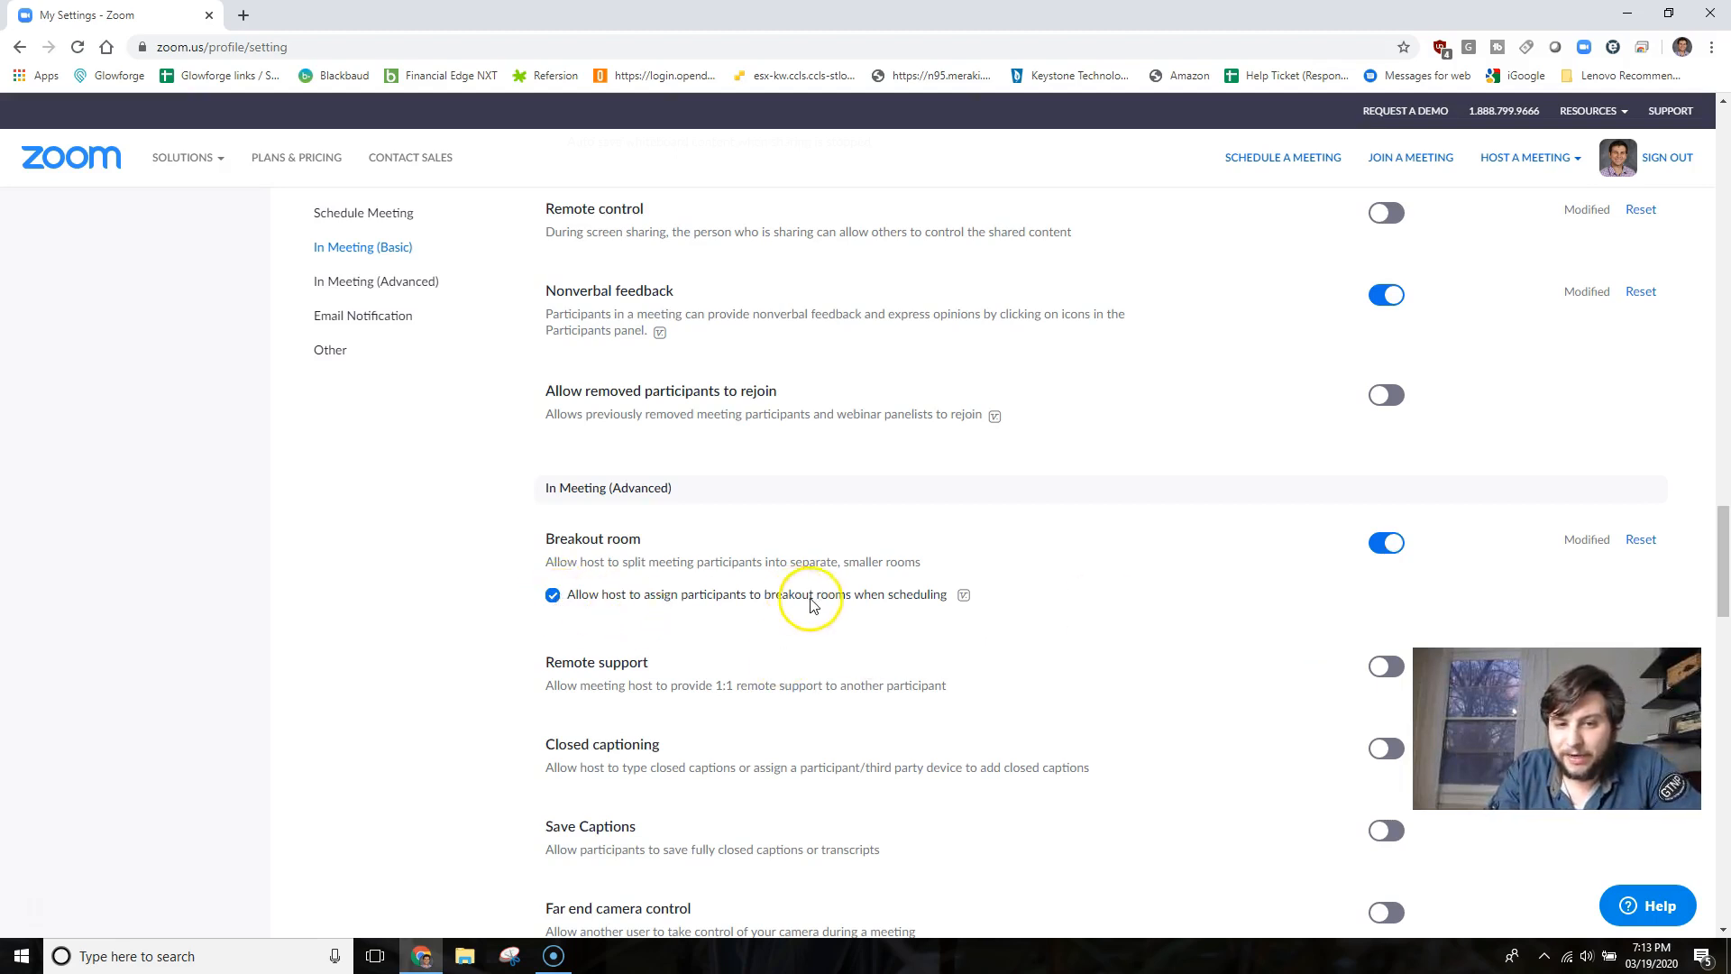
{"action": "mouse_move", "coordinate": [964, 606]}
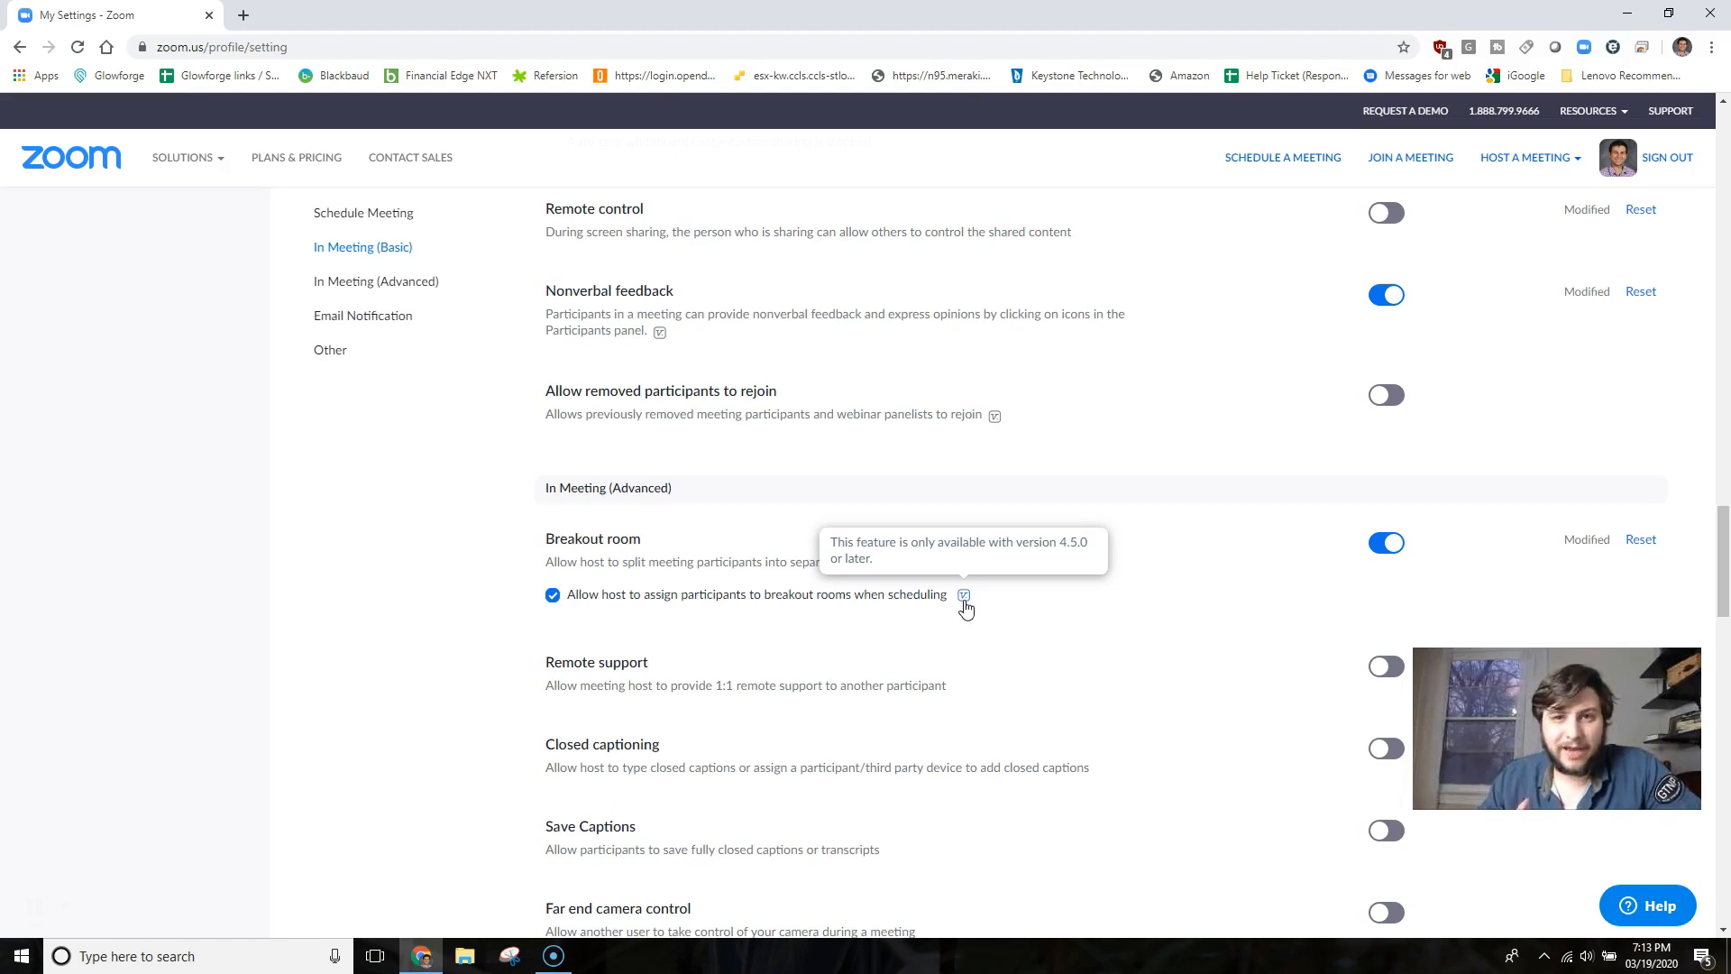
{"action": "scroll", "coordinate": [1159, 560], "scroll_direction": "down", "scroll_amount": 3}
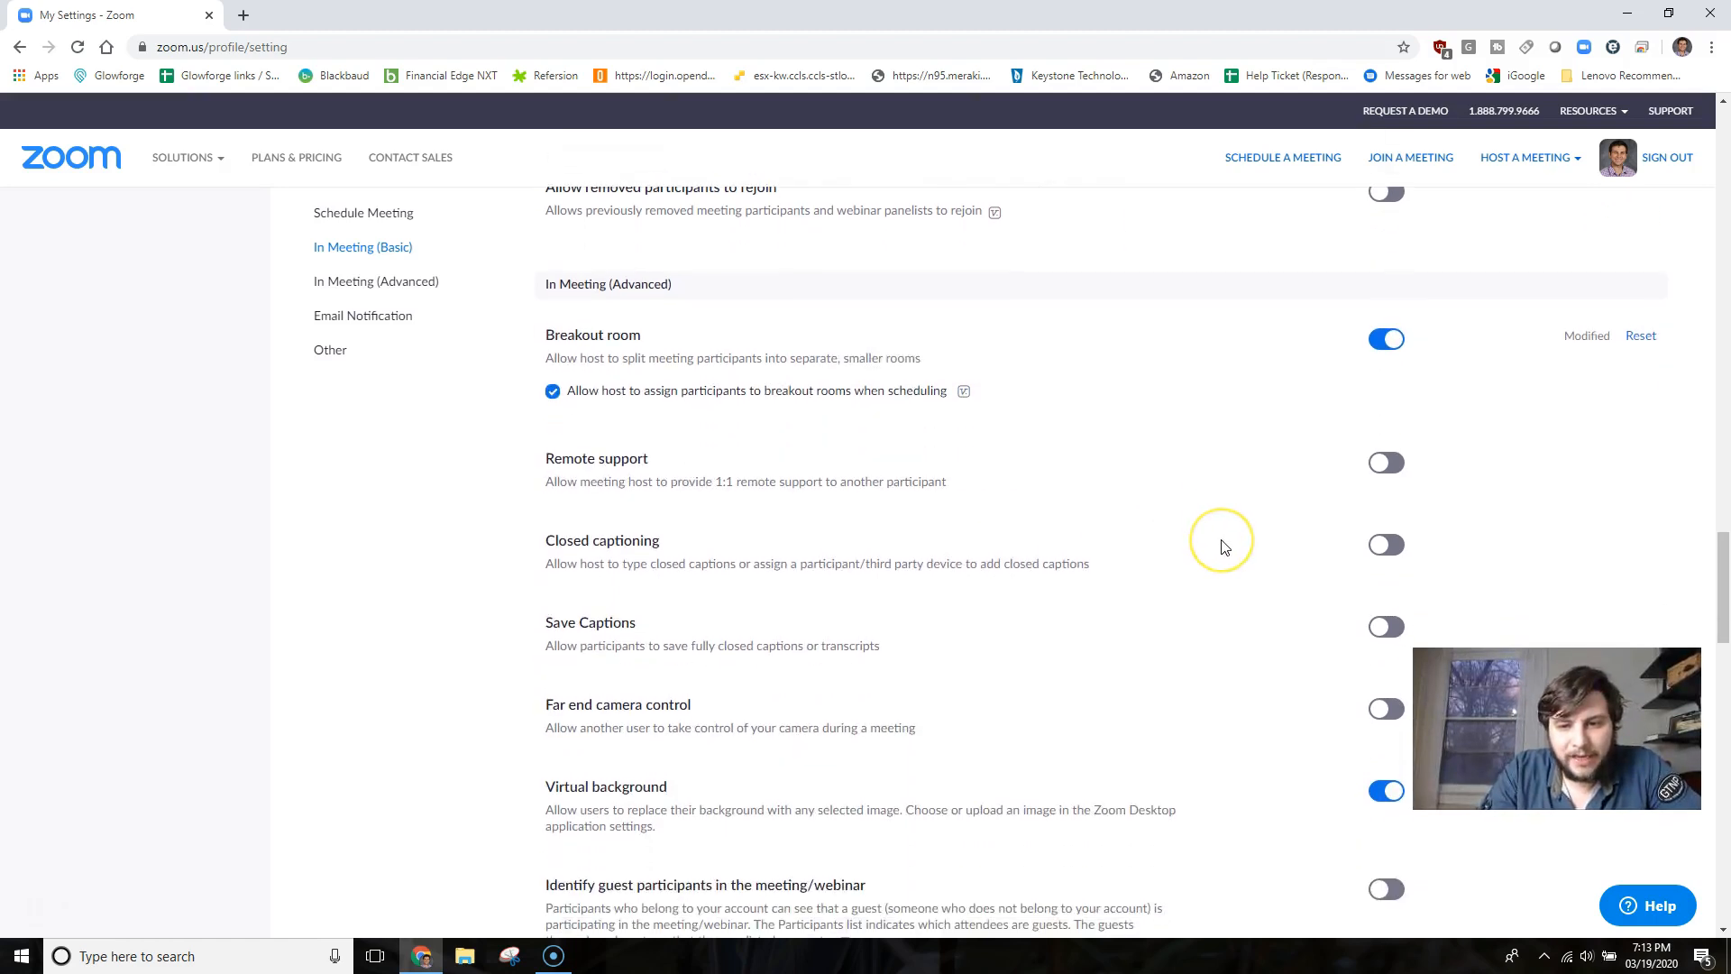
{"action": "scroll", "coordinate": [1223, 547], "scroll_direction": "down", "scroll_amount": 2}
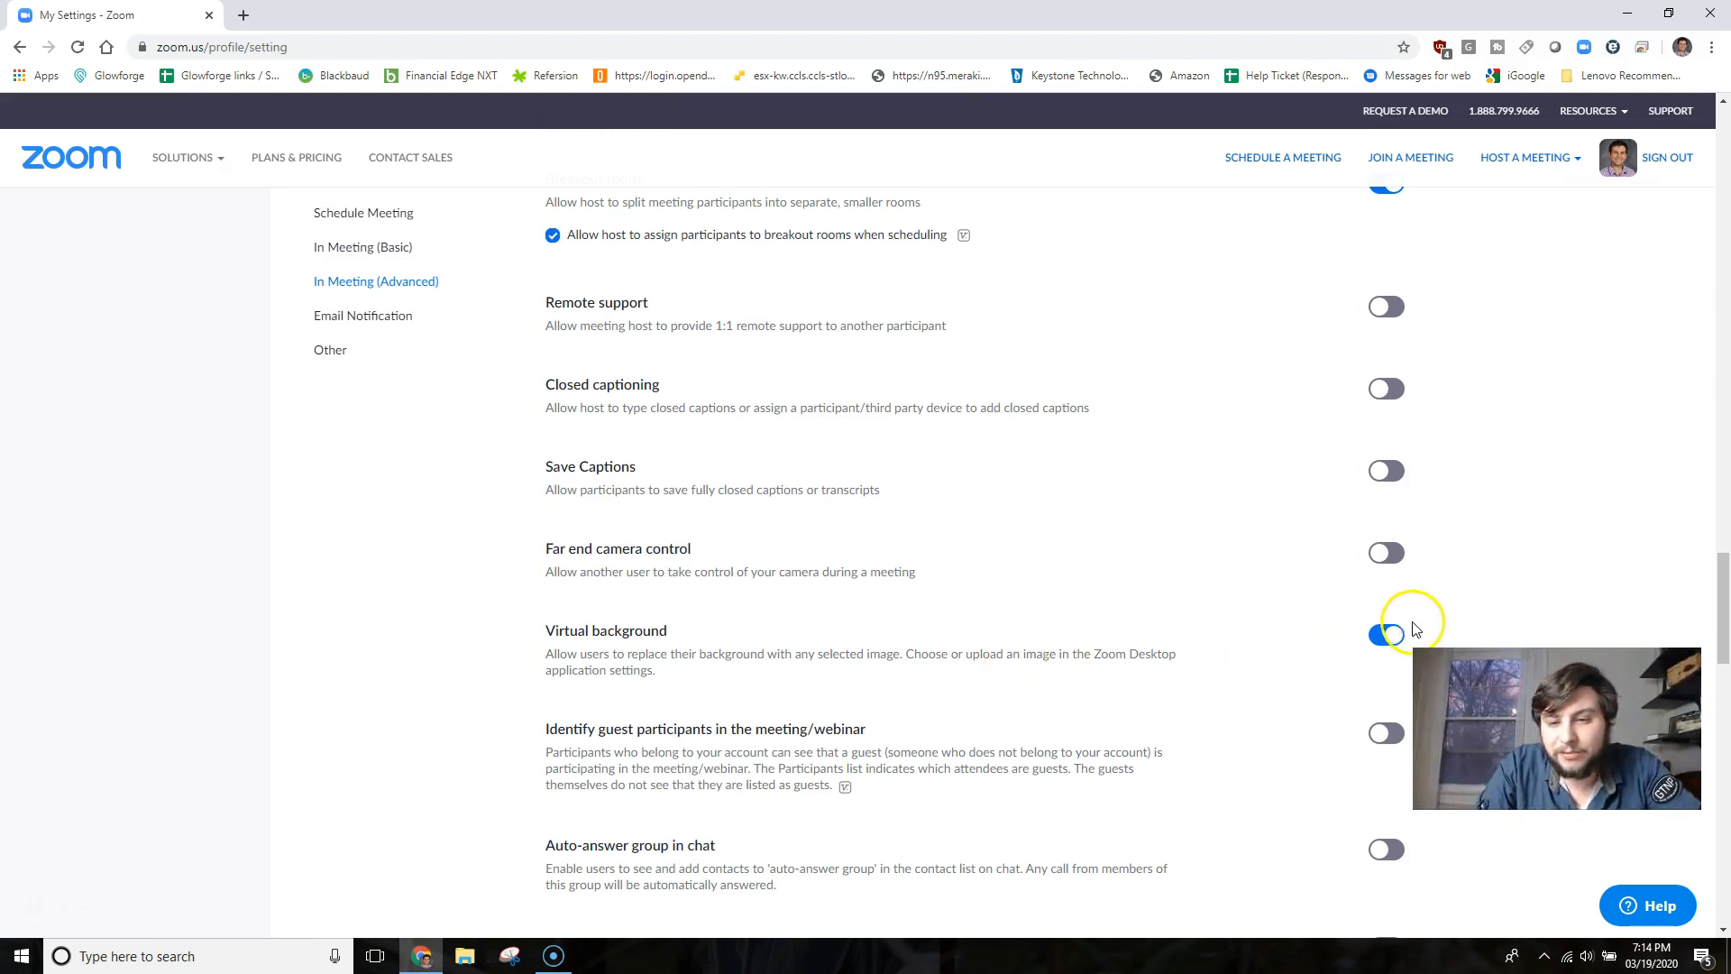
{"action": "scroll", "coordinate": [1221, 747], "scroll_direction": "down", "scroll_amount": 2}
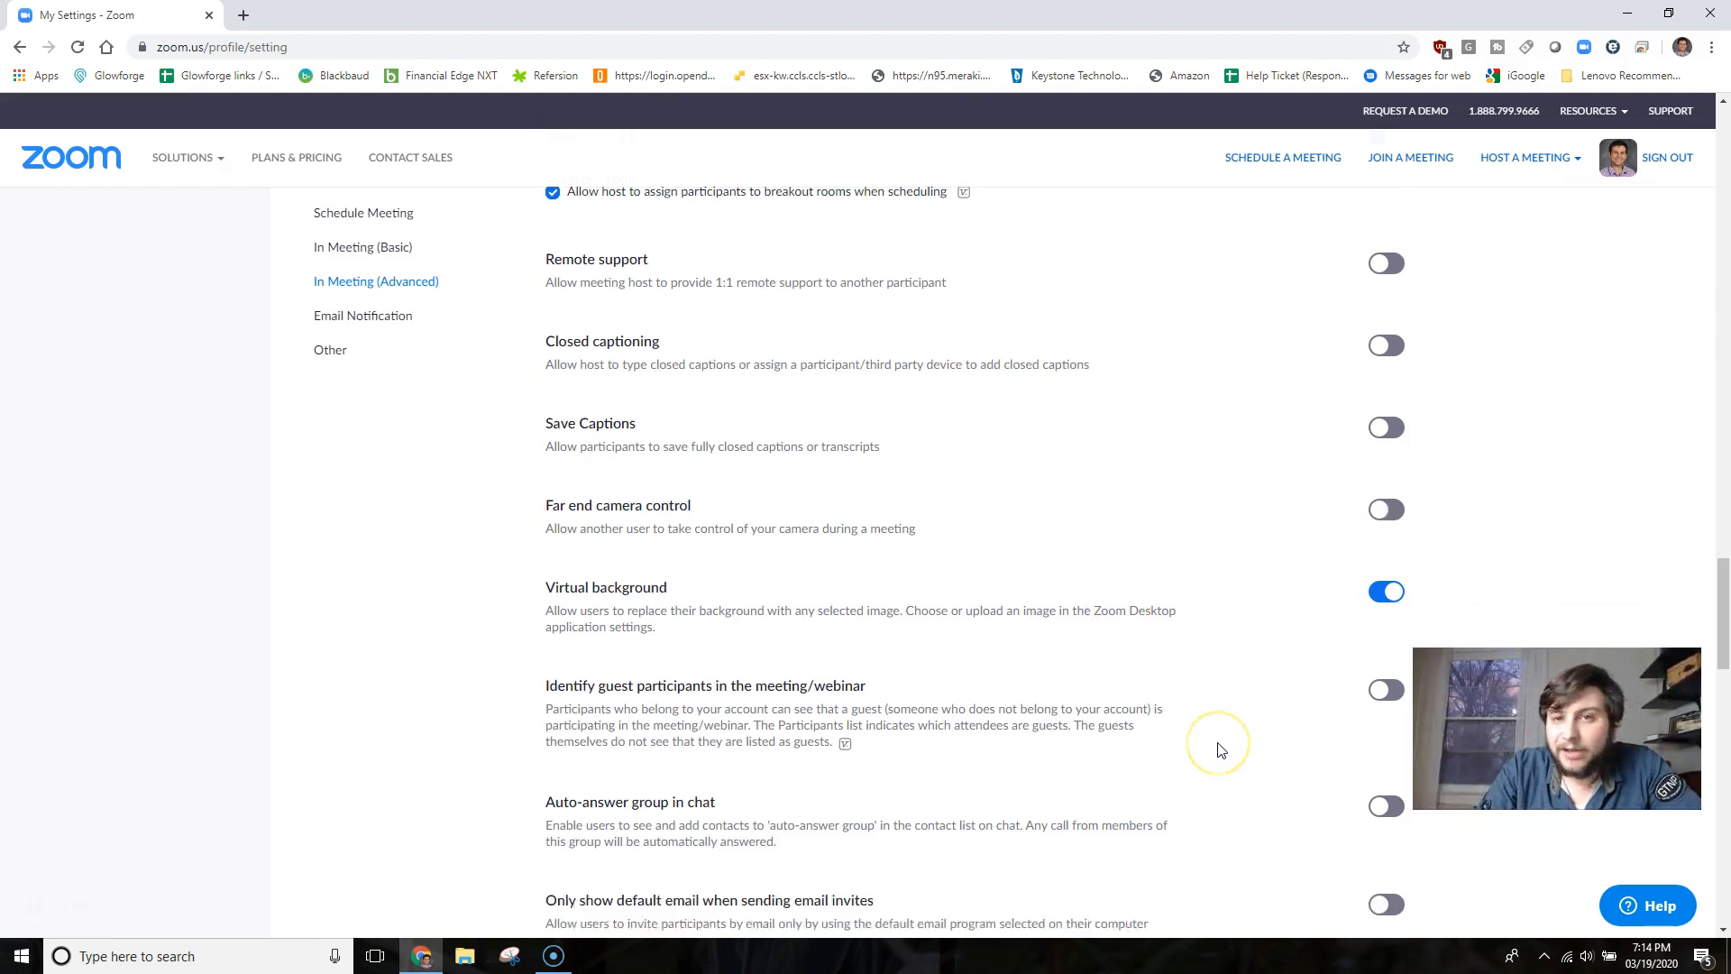
{"action": "scroll", "coordinate": [1220, 749], "scroll_direction": "down", "scroll_amount": 6}
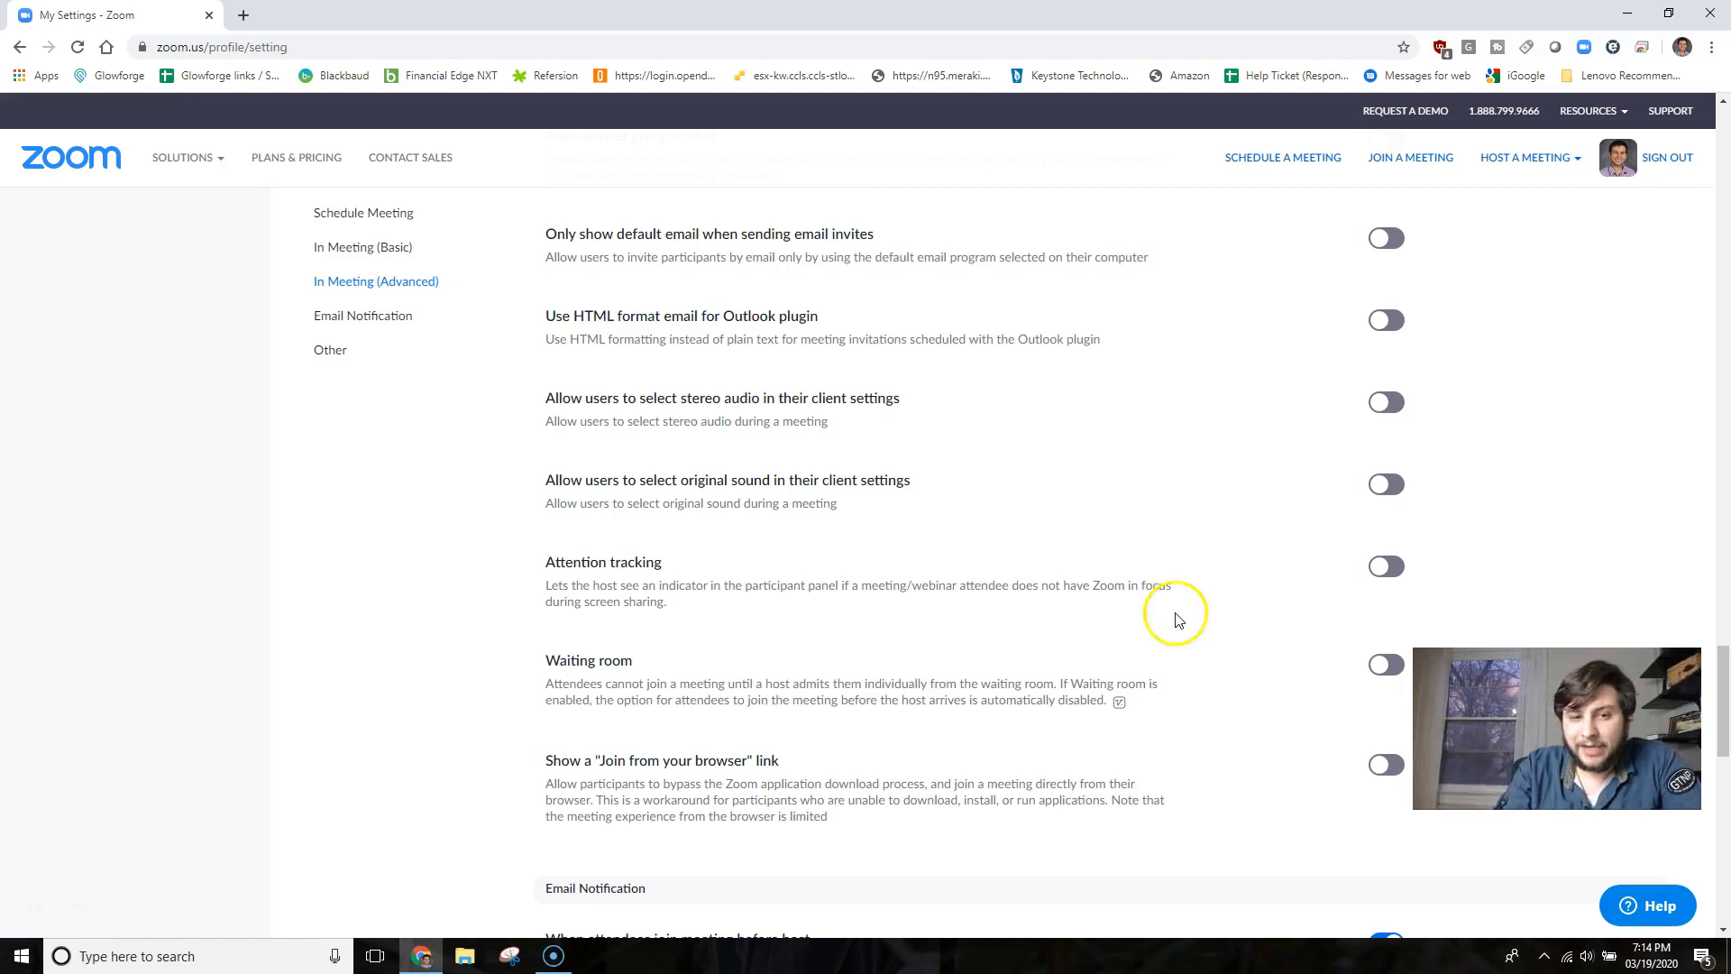
{"action": "left_click", "coordinate": [1393, 571]}
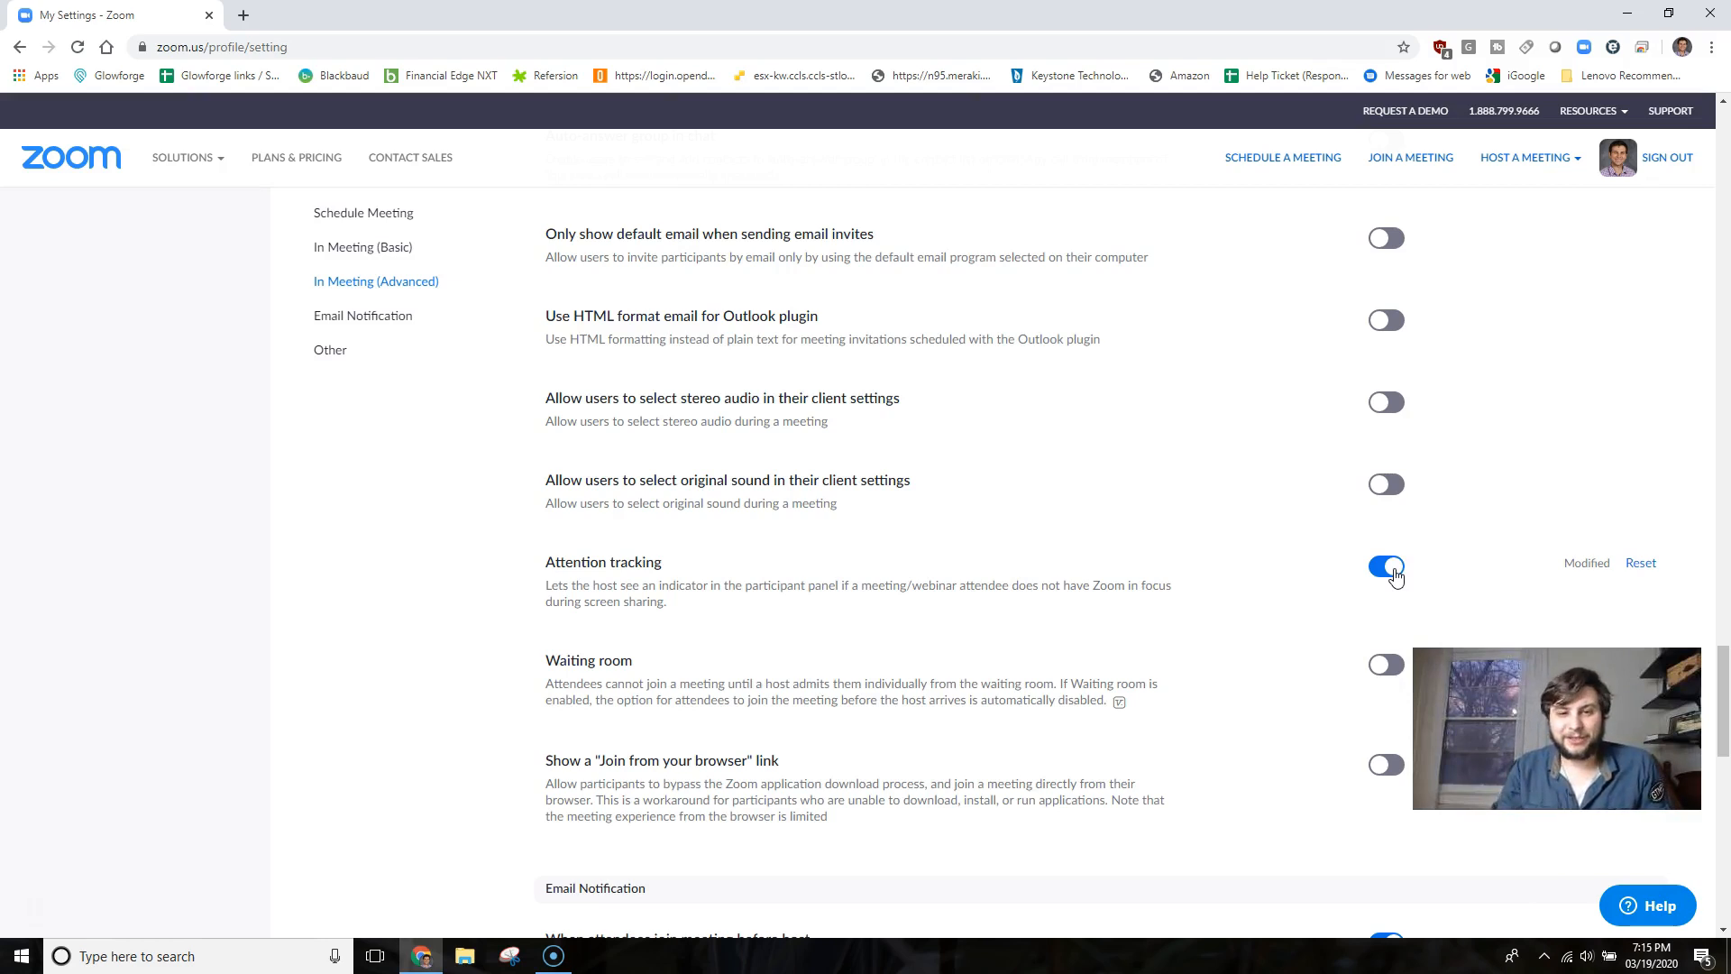
Review the waiting room, browser join link, email notification and other remaining settings through to the end of the page
{"action": "scroll", "coordinate": [1197, 676], "scroll_direction": "down", "scroll_amount": 1}
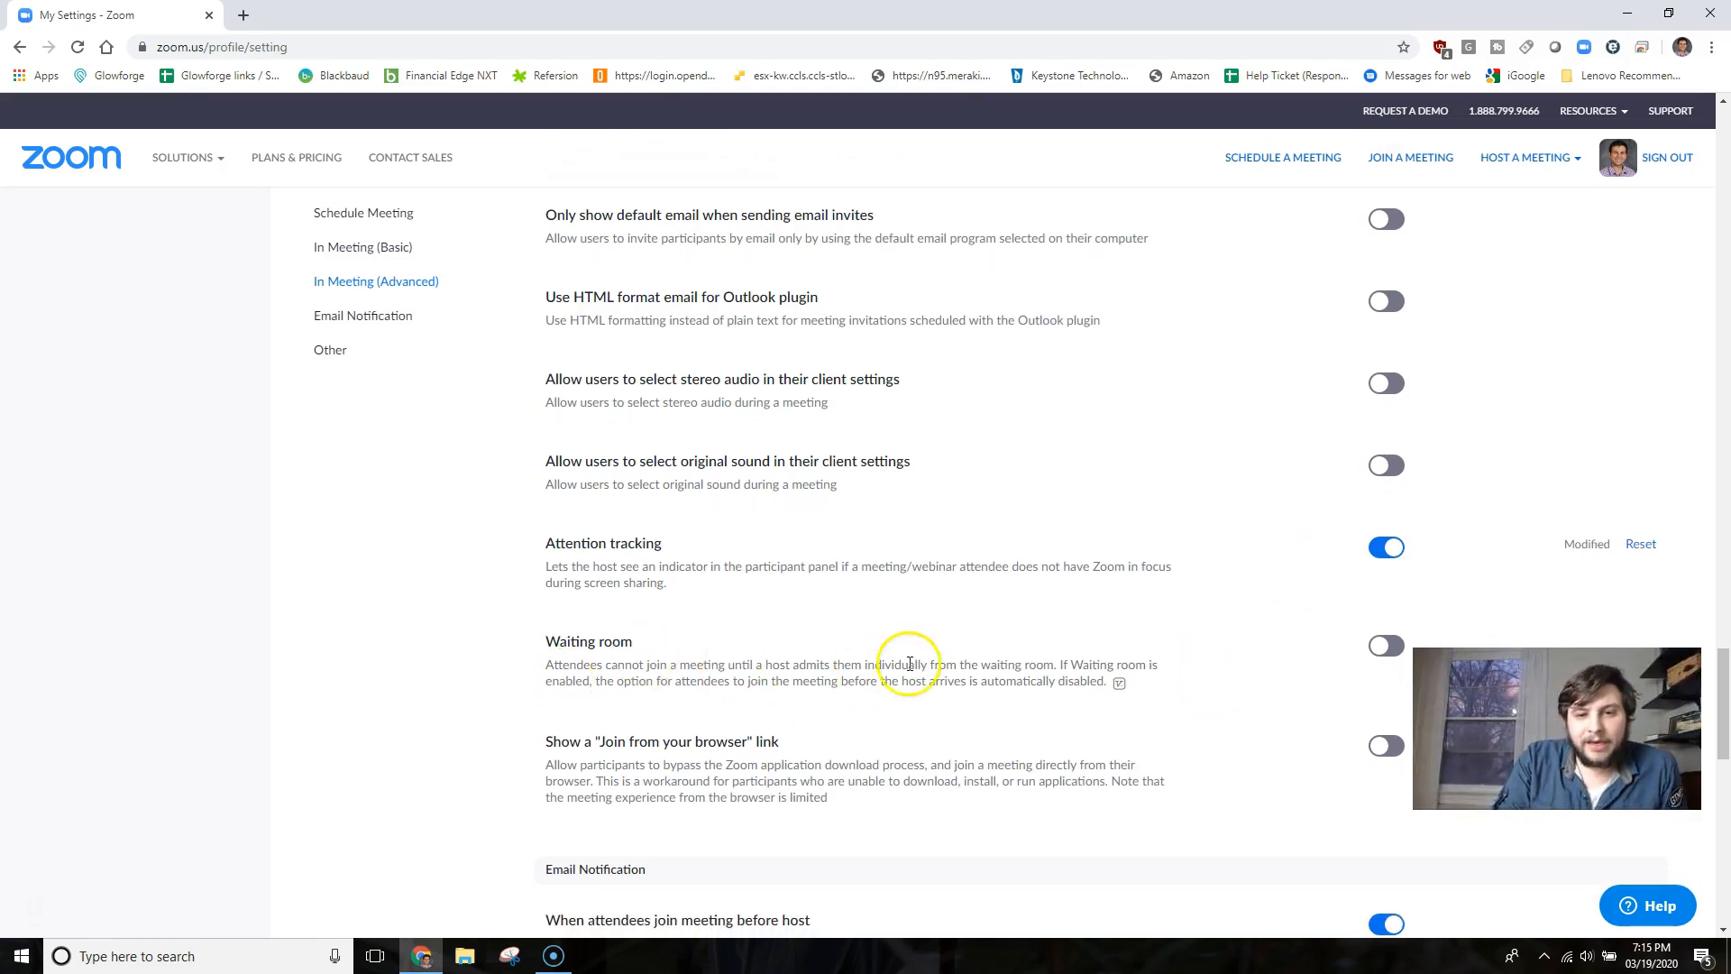
{"action": "scroll", "coordinate": [906, 667], "scroll_direction": "down", "scroll_amount": 1}
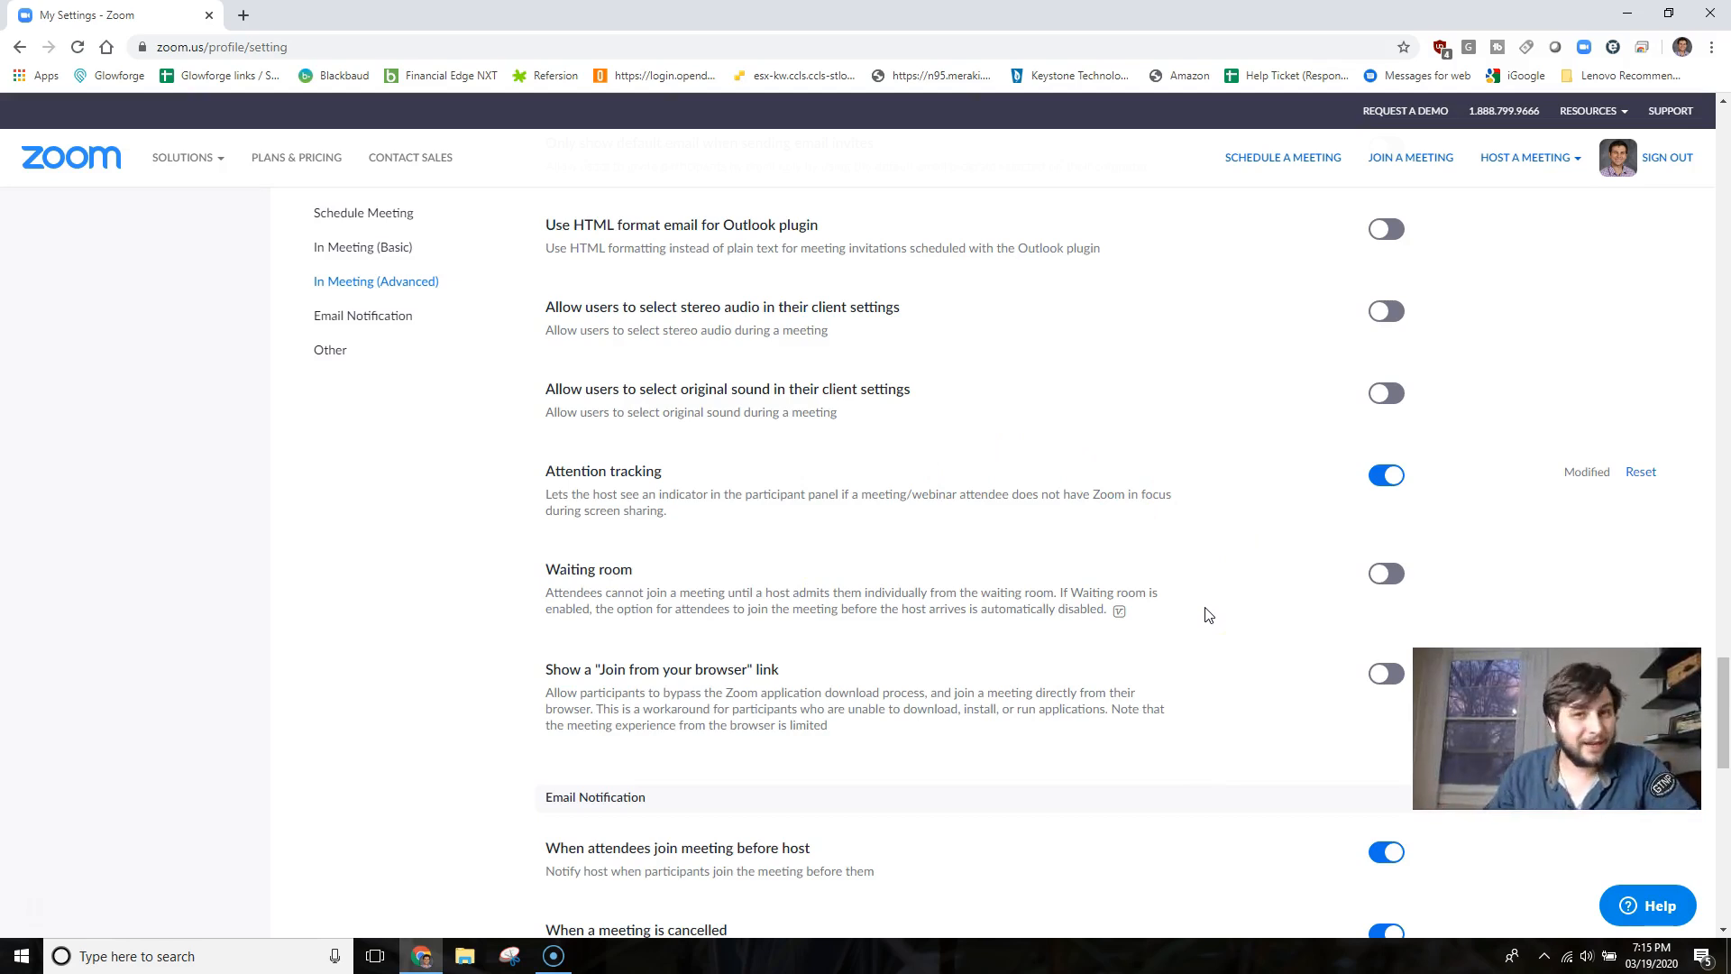
{"action": "scroll", "coordinate": [1208, 615], "scroll_direction": "down", "scroll_amount": 3}
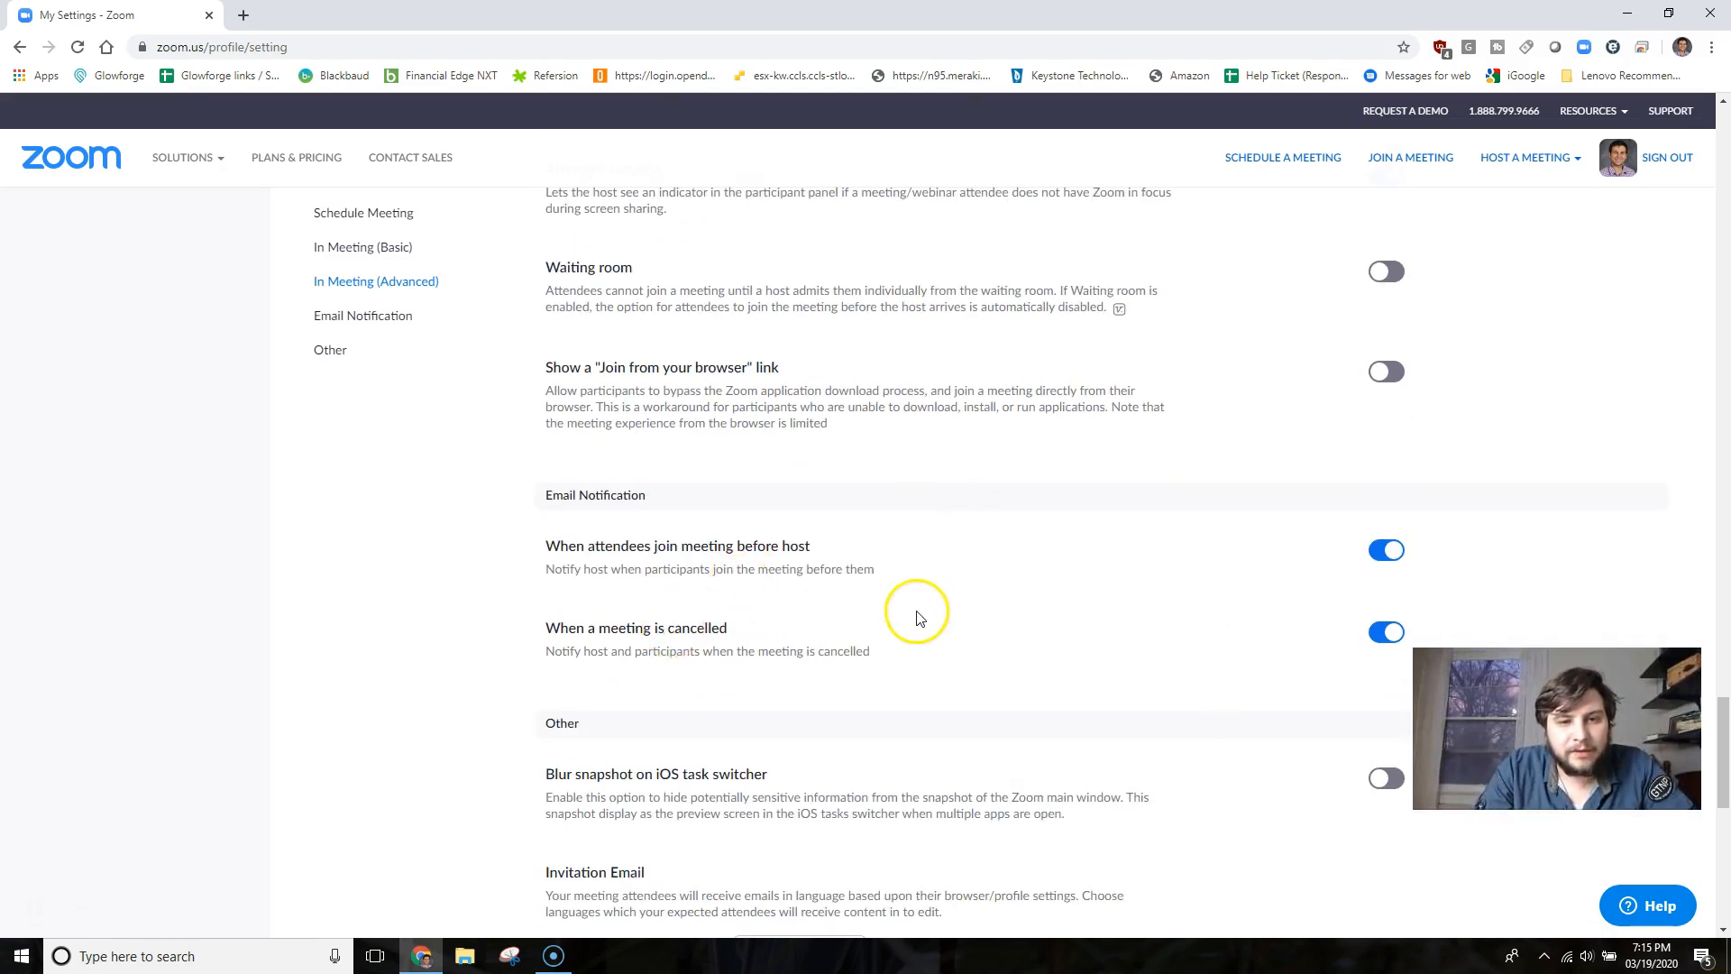
{"action": "scroll", "coordinate": [916, 606], "scroll_direction": "down", "scroll_amount": 1}
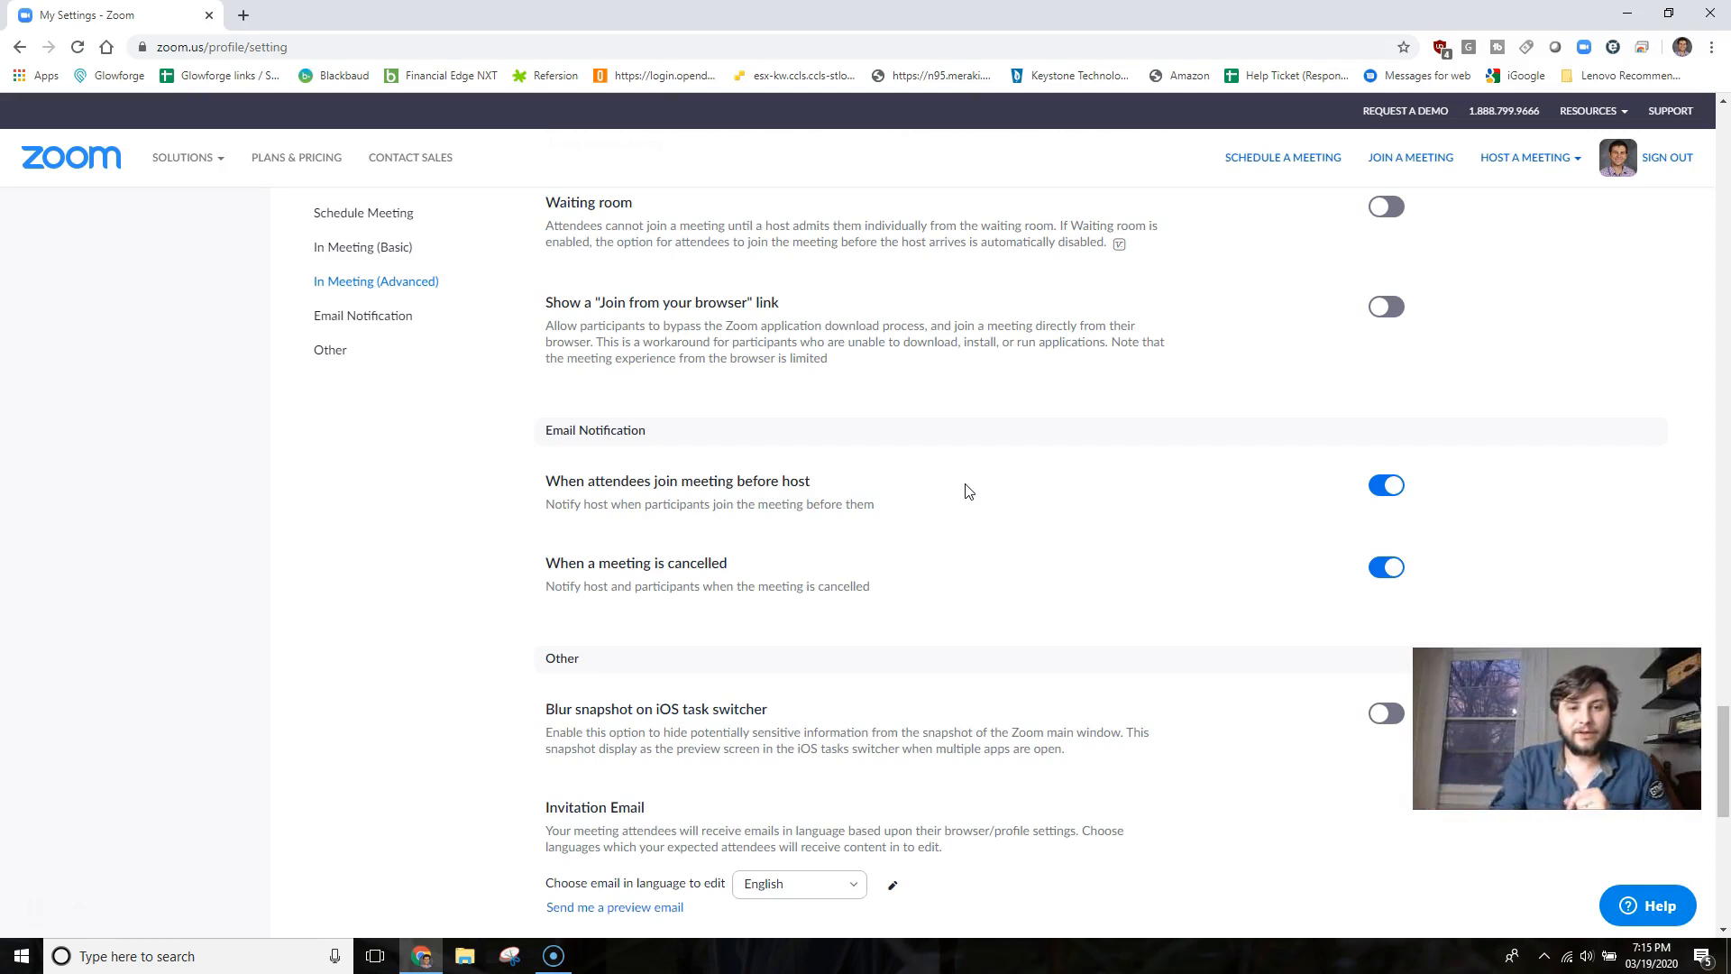
{"action": "scroll", "coordinate": [1063, 593], "scroll_direction": "down", "scroll_amount": 2}
{"action": "scroll", "coordinate": [1069, 601], "scroll_direction": "down", "scroll_amount": 6}
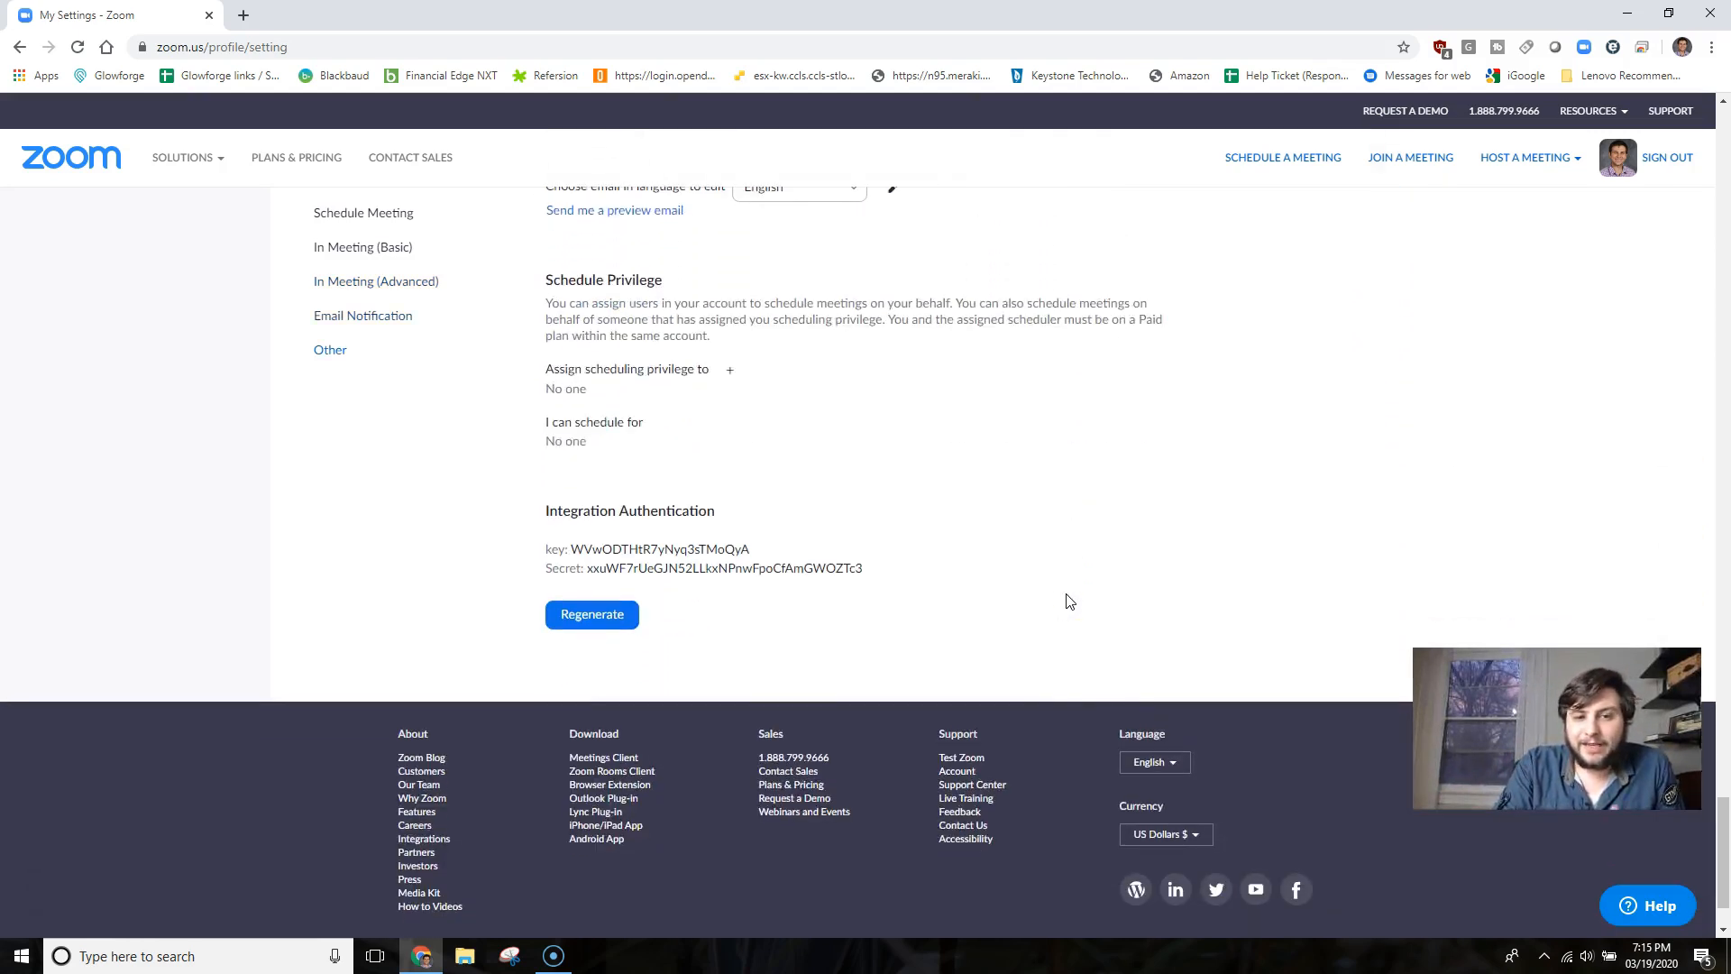
{"action": "scroll", "coordinate": [473, 482], "scroll_direction": "up", "scroll_amount": 8}
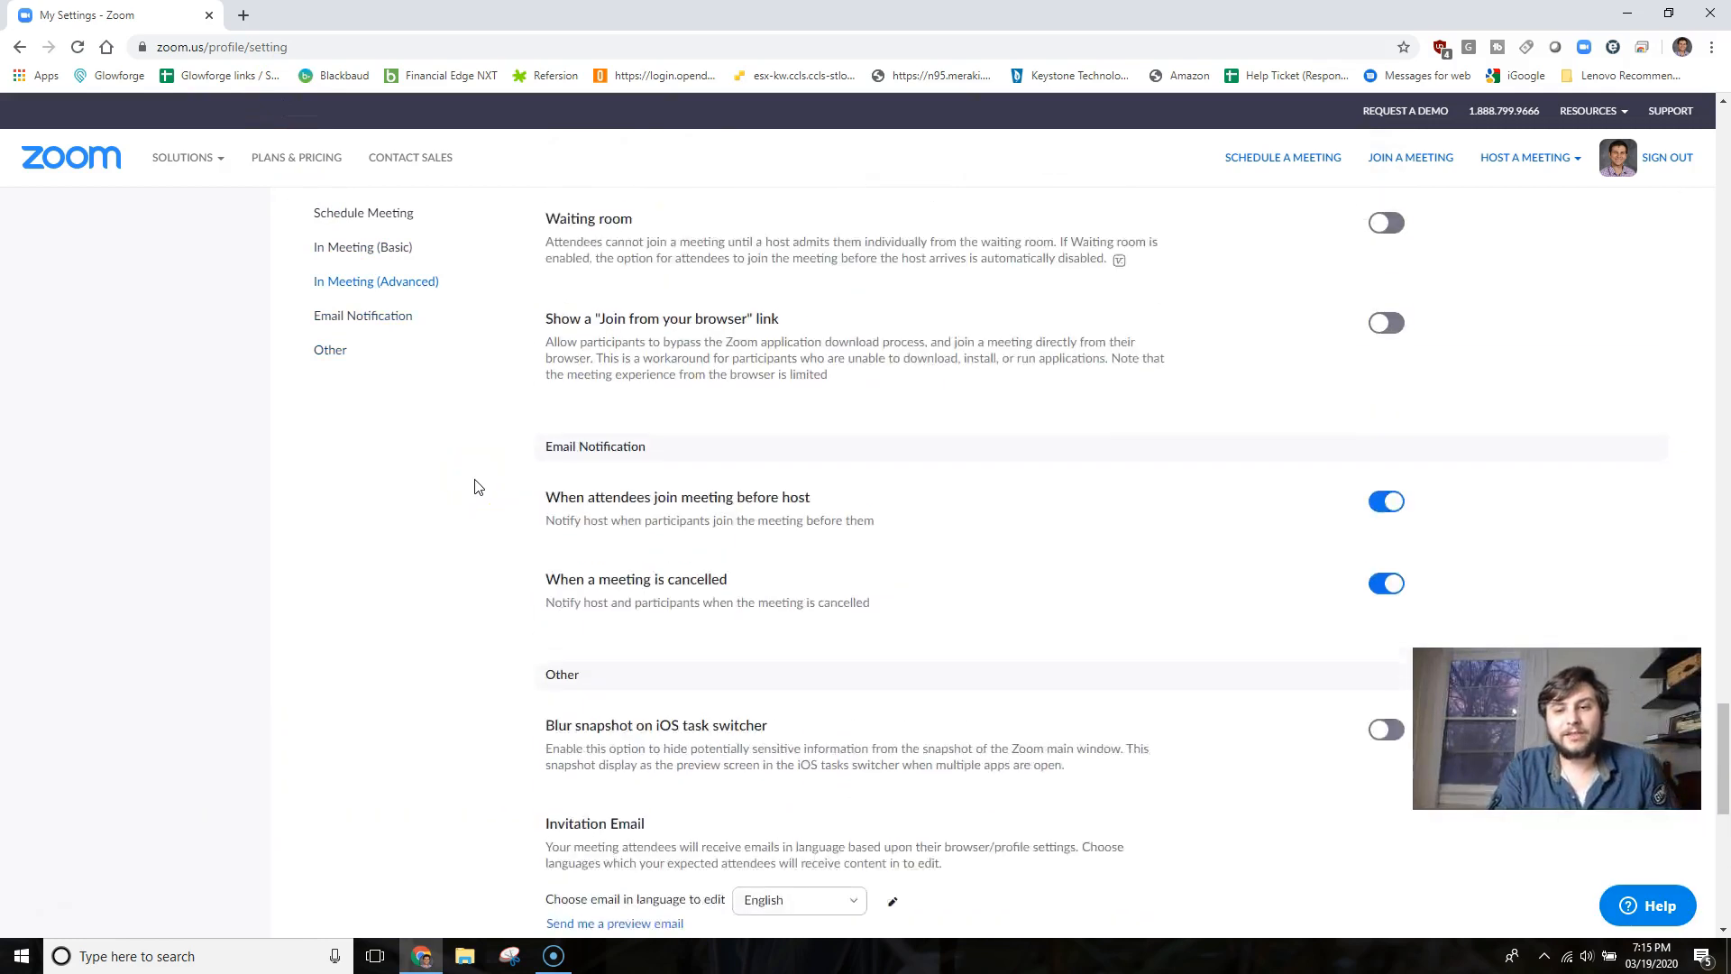
{"action": "scroll", "coordinate": [478, 486], "scroll_direction": "up", "scroll_amount": 5}
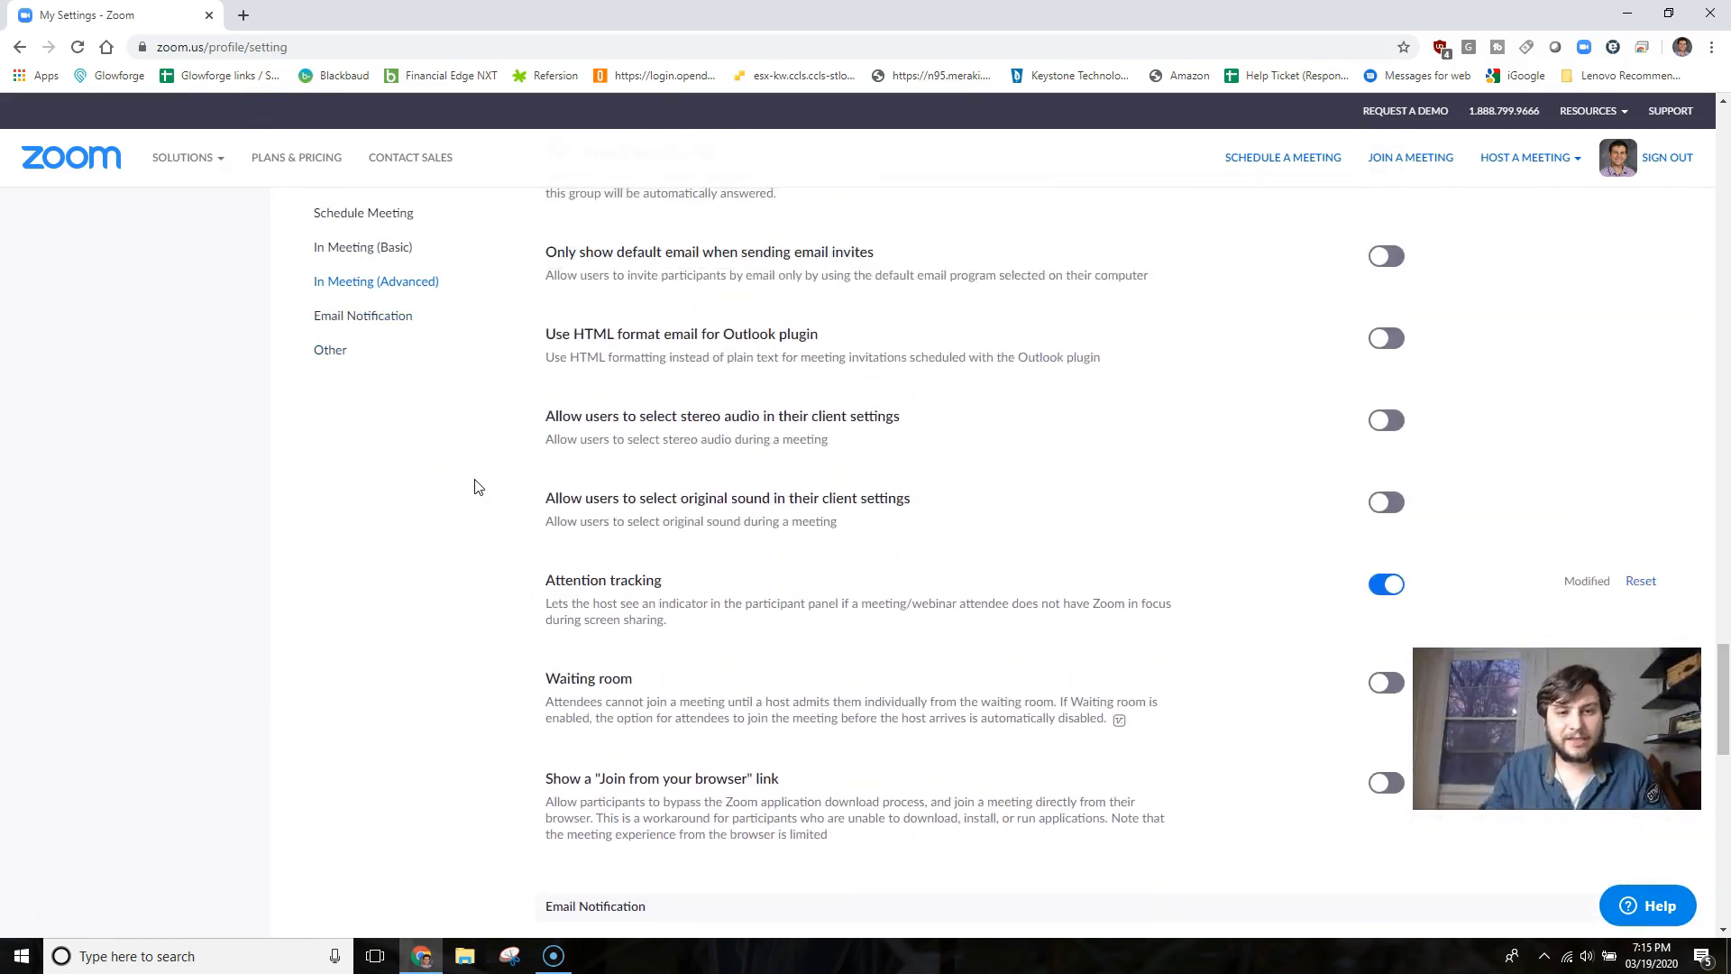
Recheck the configured meeting settings from Attention tracking back through breakout rooms, nonverbal feedback, whiteboard and screen sharing to the chat options
{"action": "scroll", "coordinate": [478, 487], "scroll_direction": "up", "scroll_amount": 8}
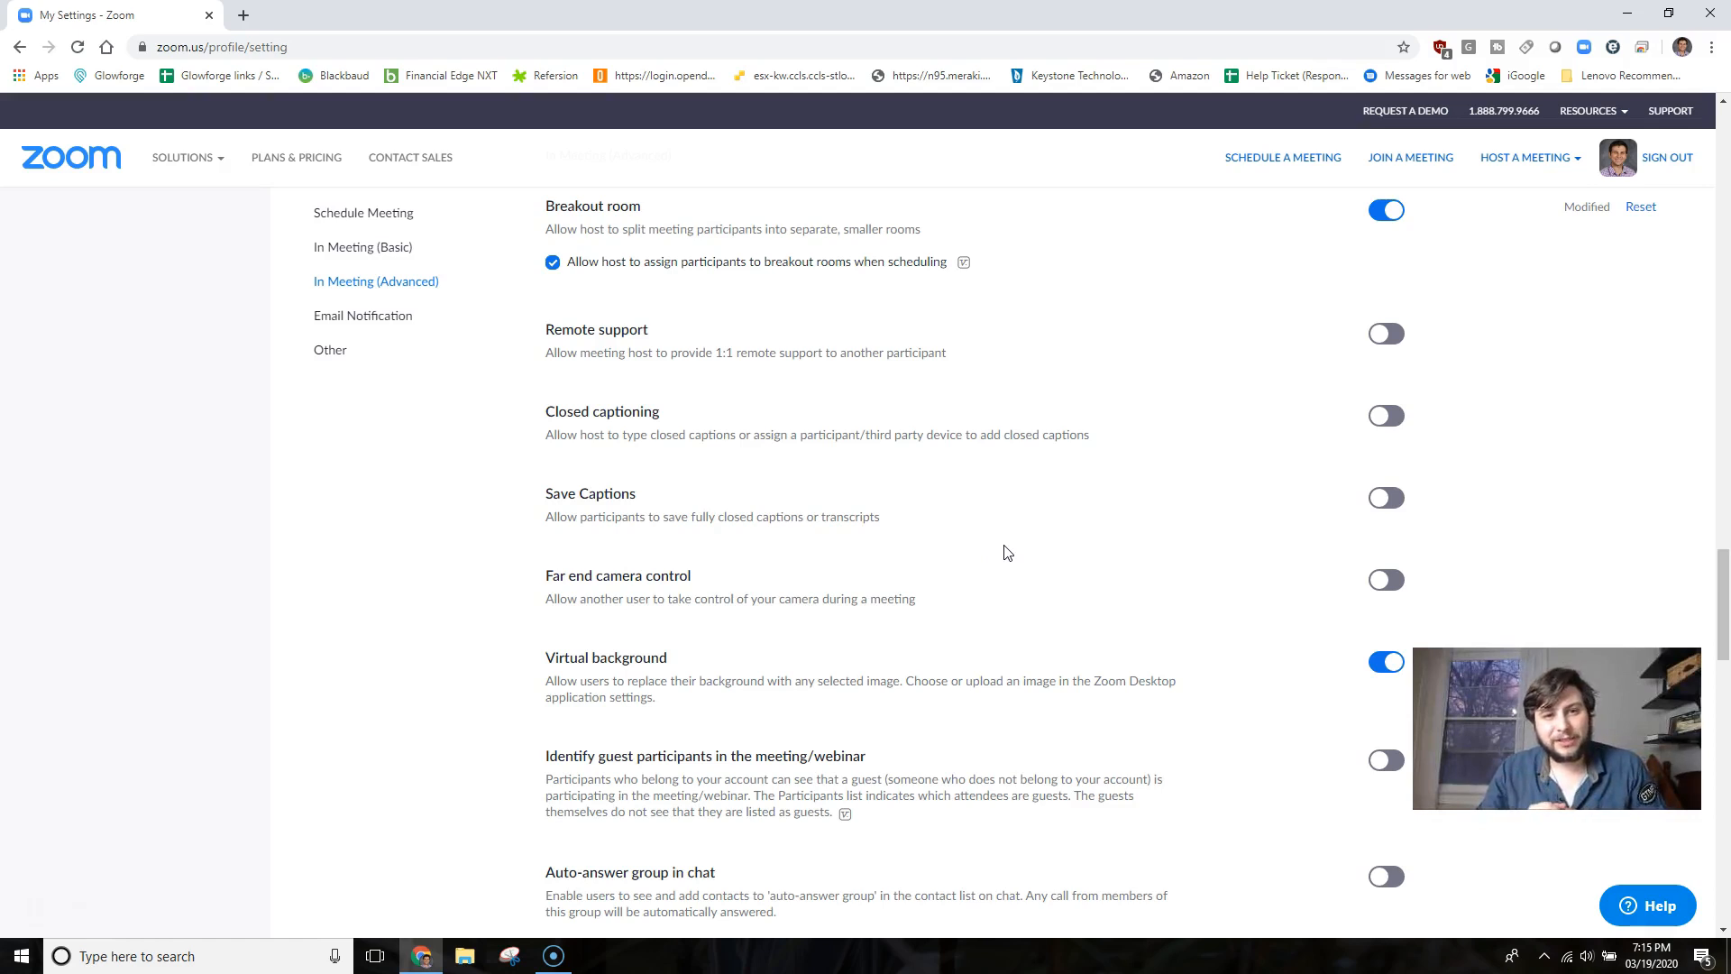
{"action": "scroll", "coordinate": [1144, 433], "scroll_direction": "up", "scroll_amount": 2}
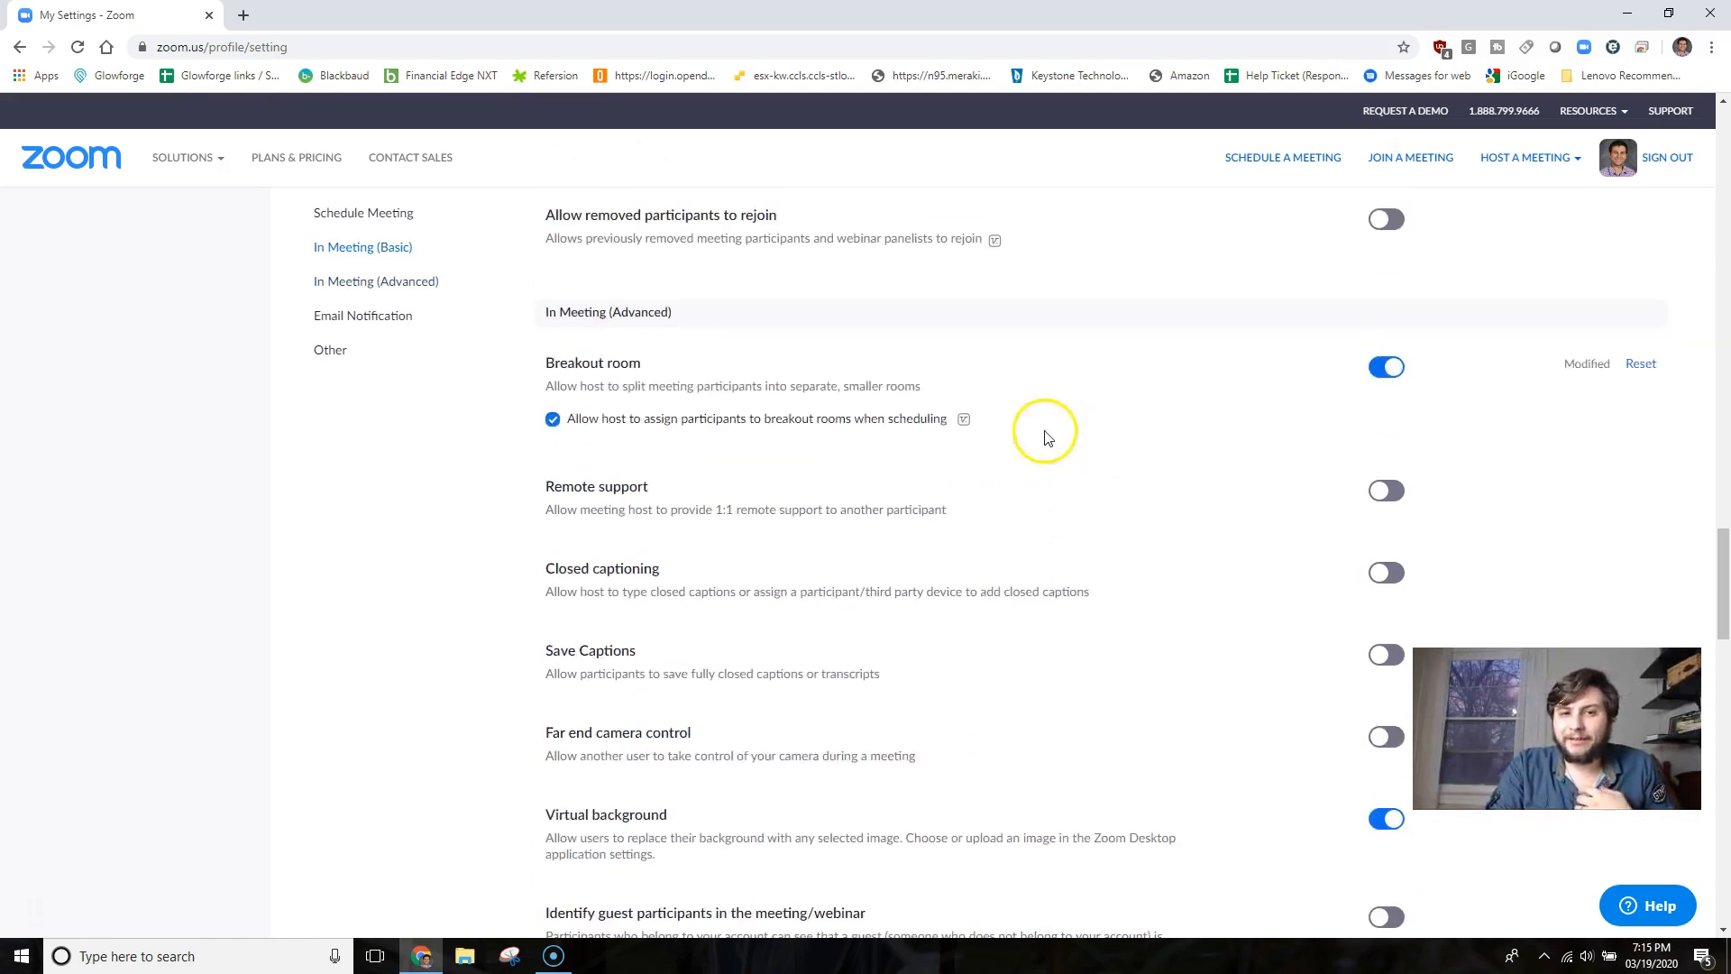
{"action": "scroll", "coordinate": [1152, 409], "scroll_direction": "up", "scroll_amount": 1}
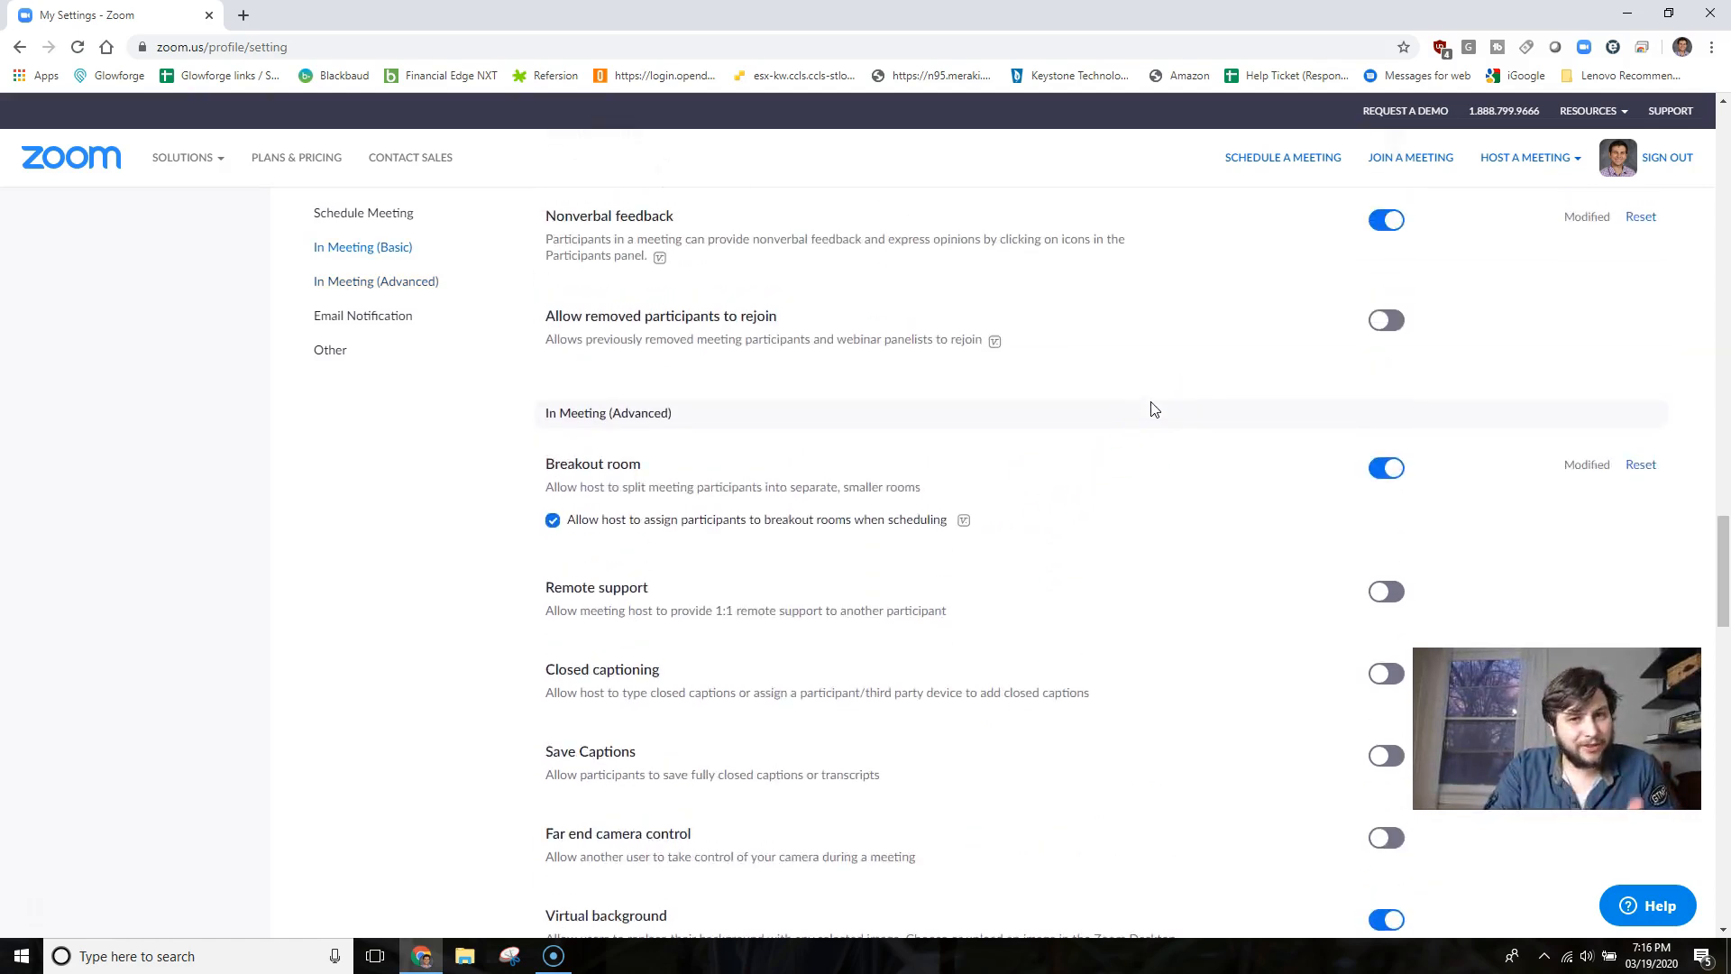
{"action": "scroll", "coordinate": [1151, 407], "scroll_direction": "up", "scroll_amount": 3}
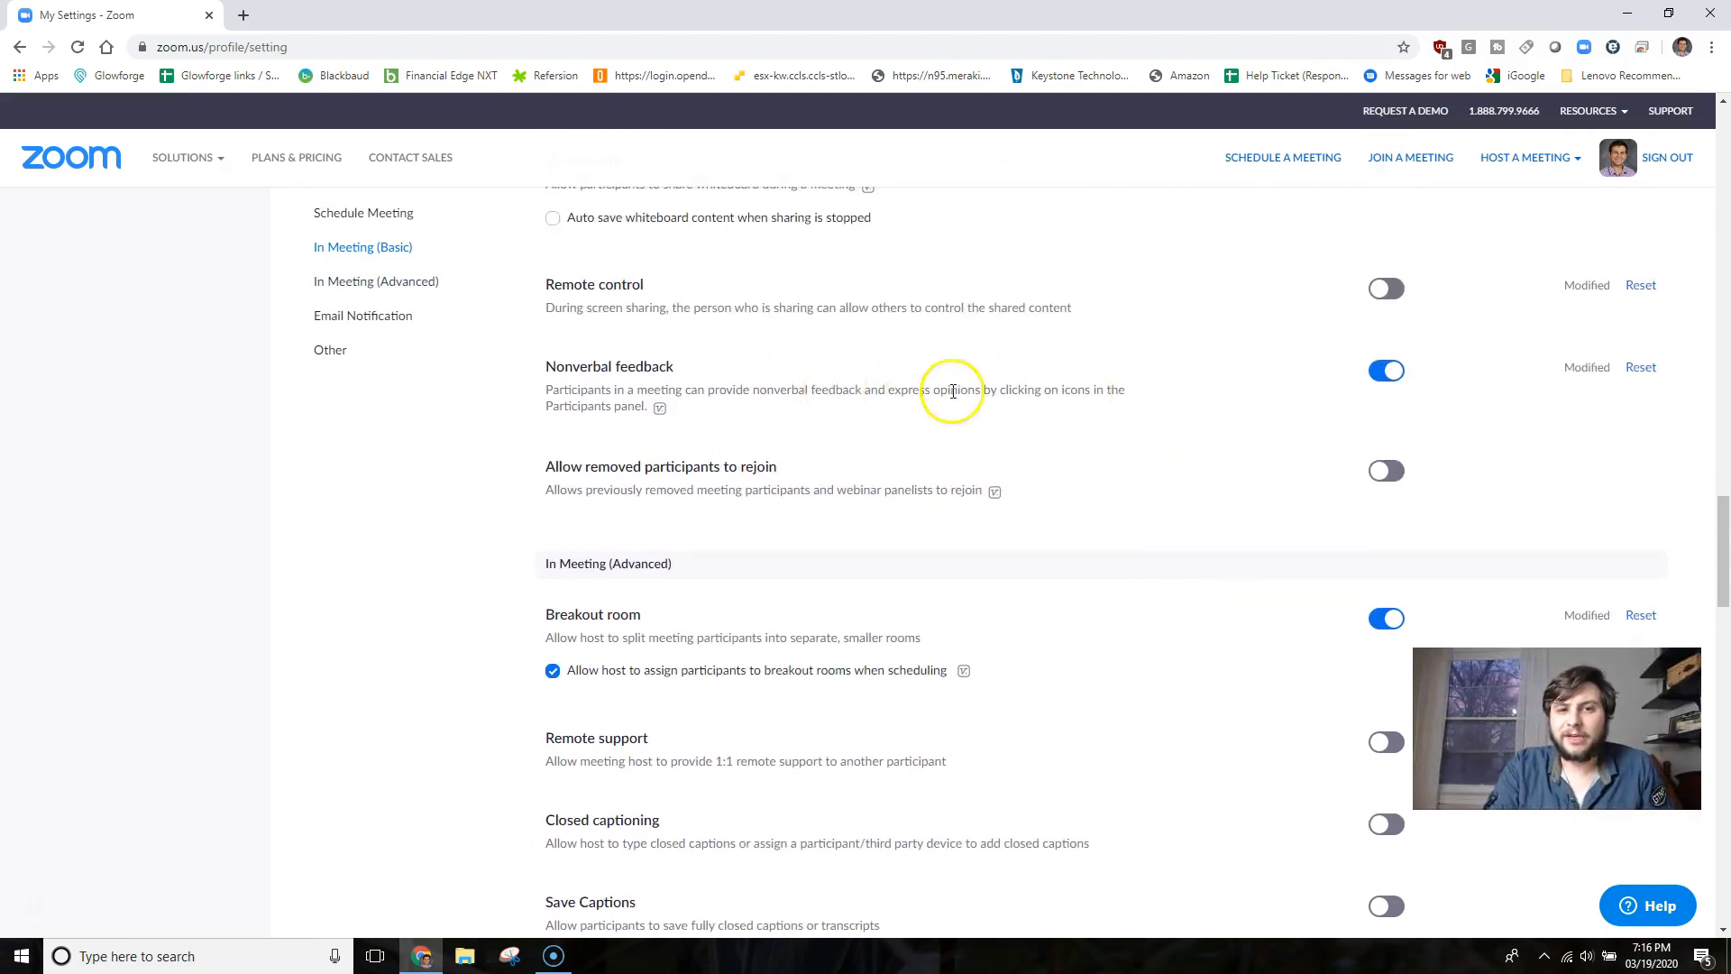
{"action": "scroll", "coordinate": [1019, 371], "scroll_direction": "up", "scroll_amount": 2}
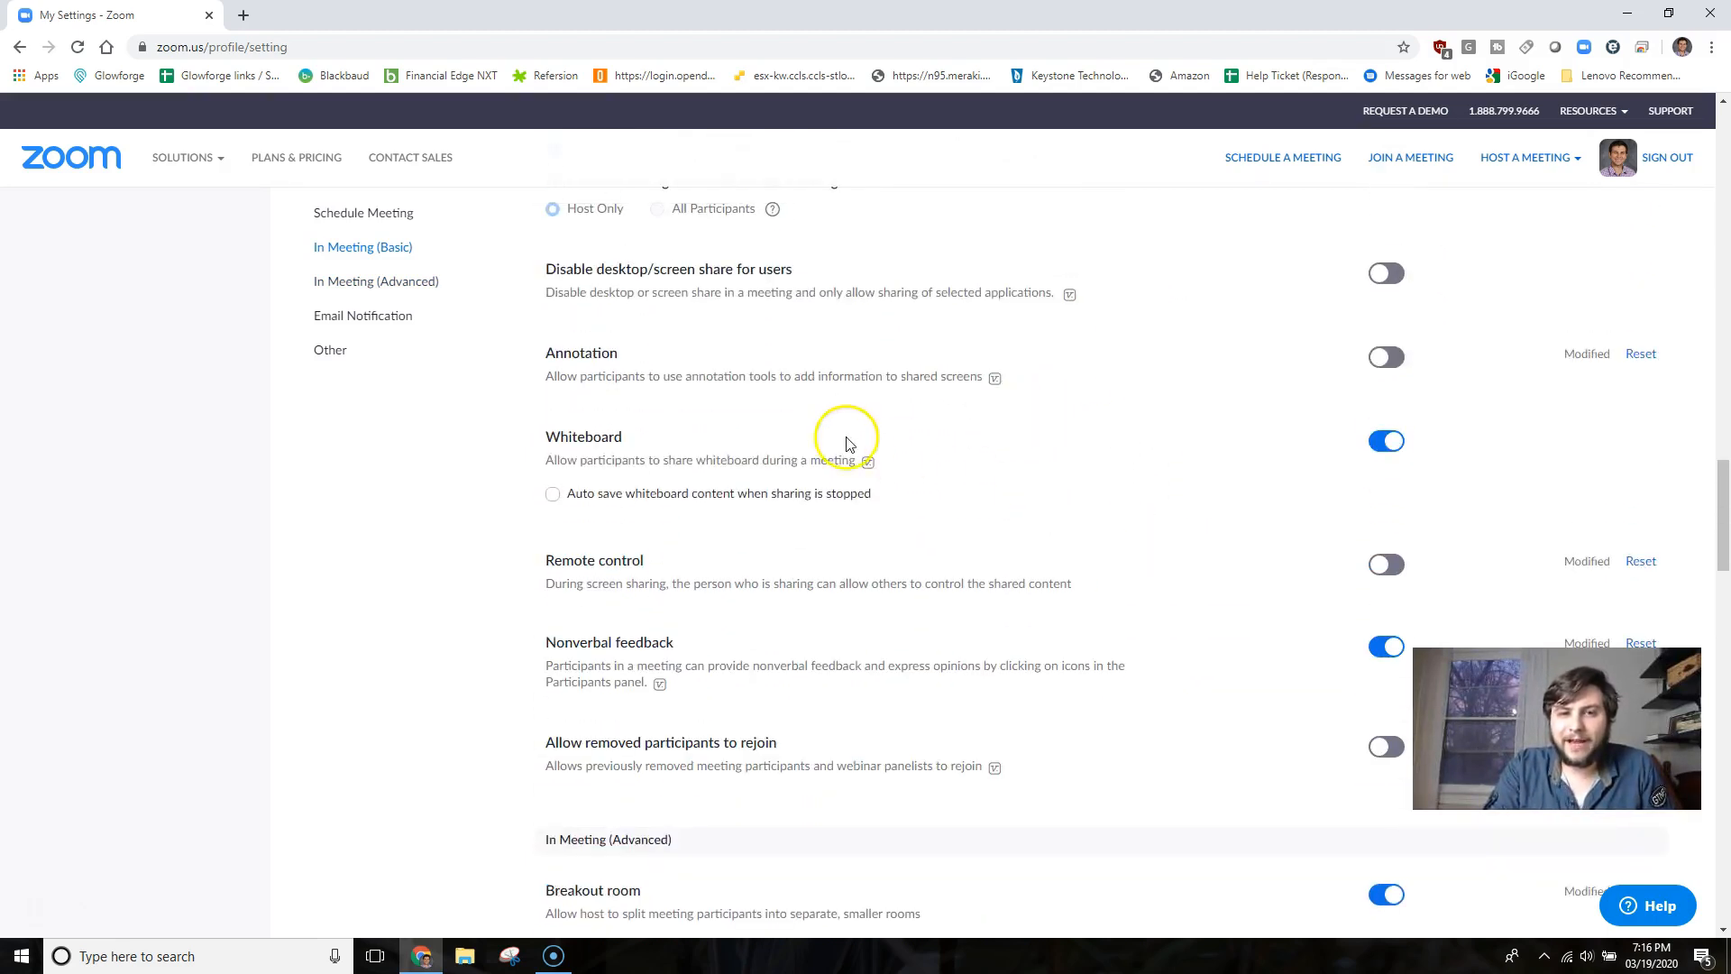
{"action": "scroll", "coordinate": [877, 445], "scroll_direction": "up", "scroll_amount": 2}
{"action": "scroll", "coordinate": [877, 445], "scroll_direction": "up", "scroll_amount": 1}
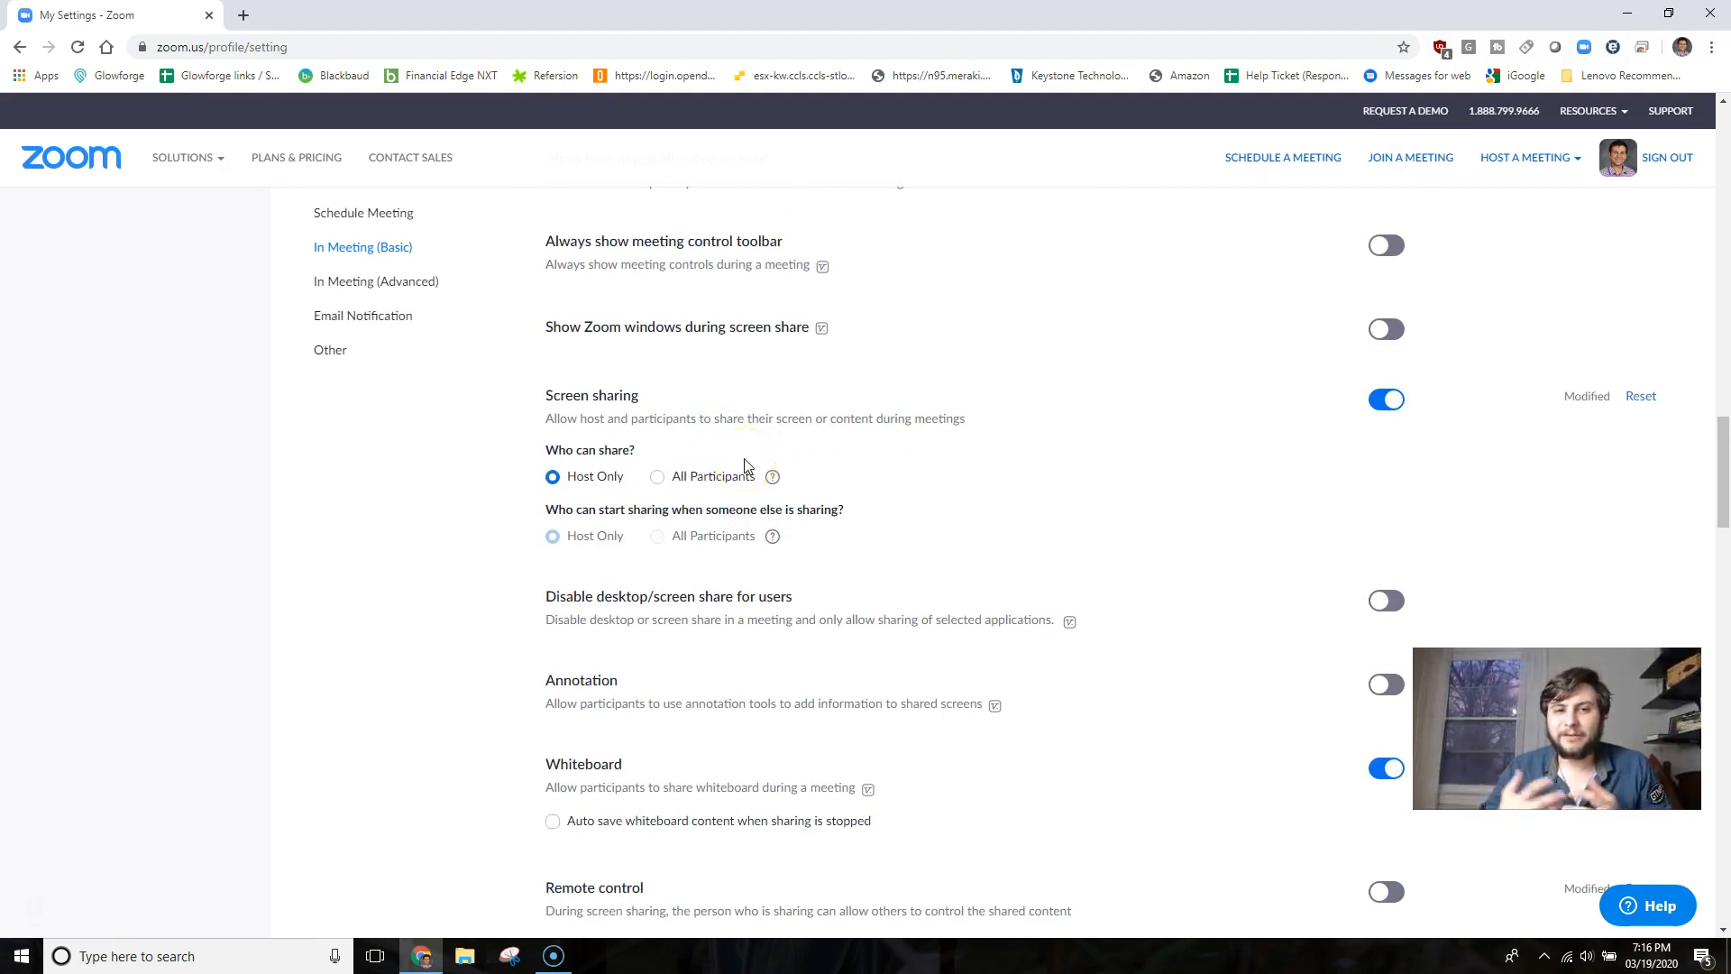
{"action": "scroll", "coordinate": [744, 464], "scroll_direction": "up", "scroll_amount": 10}
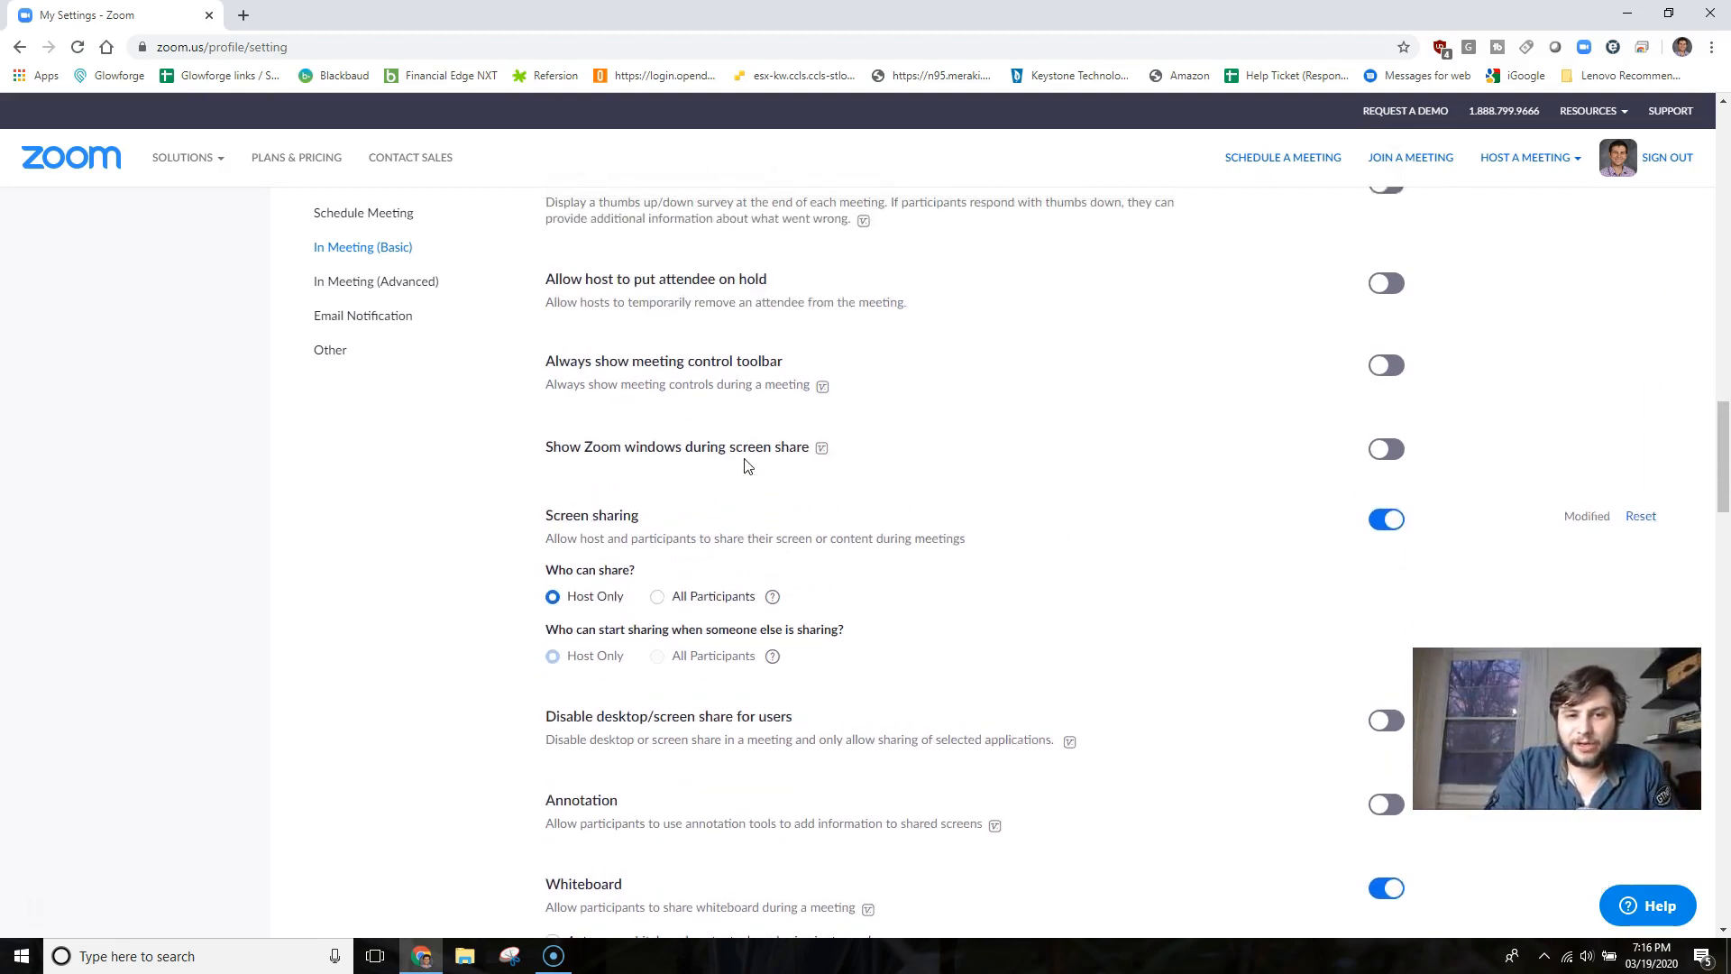
{"action": "scroll", "coordinate": [744, 465], "scroll_direction": "up", "scroll_amount": 1}
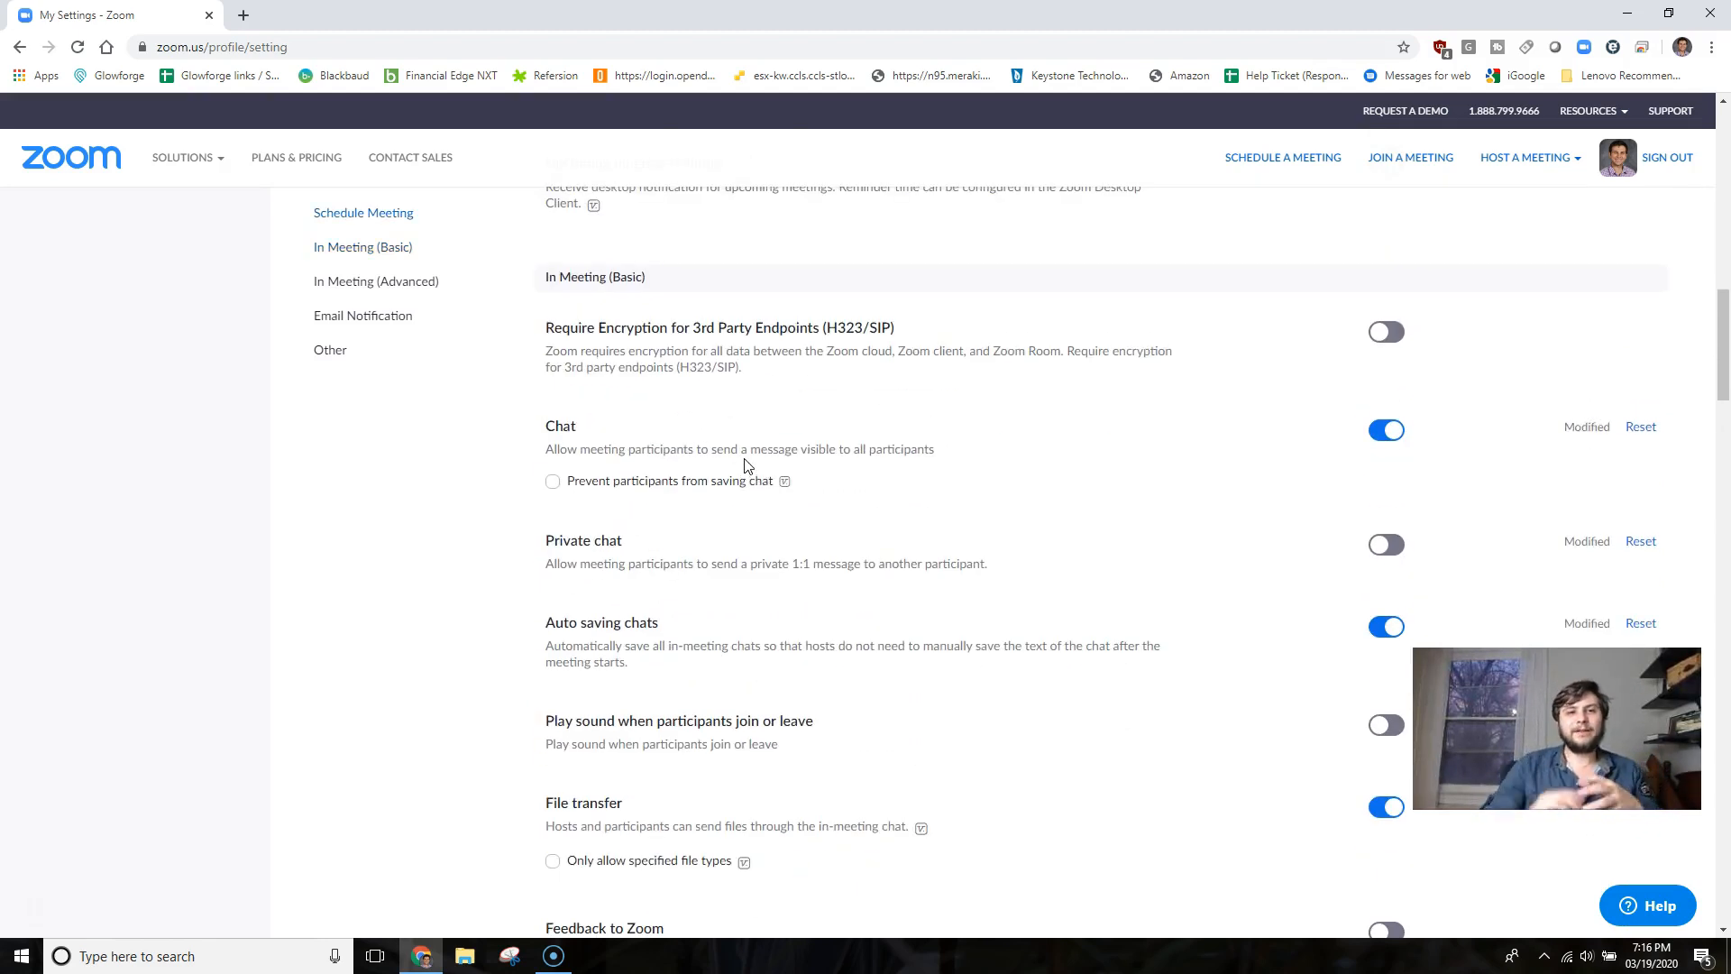